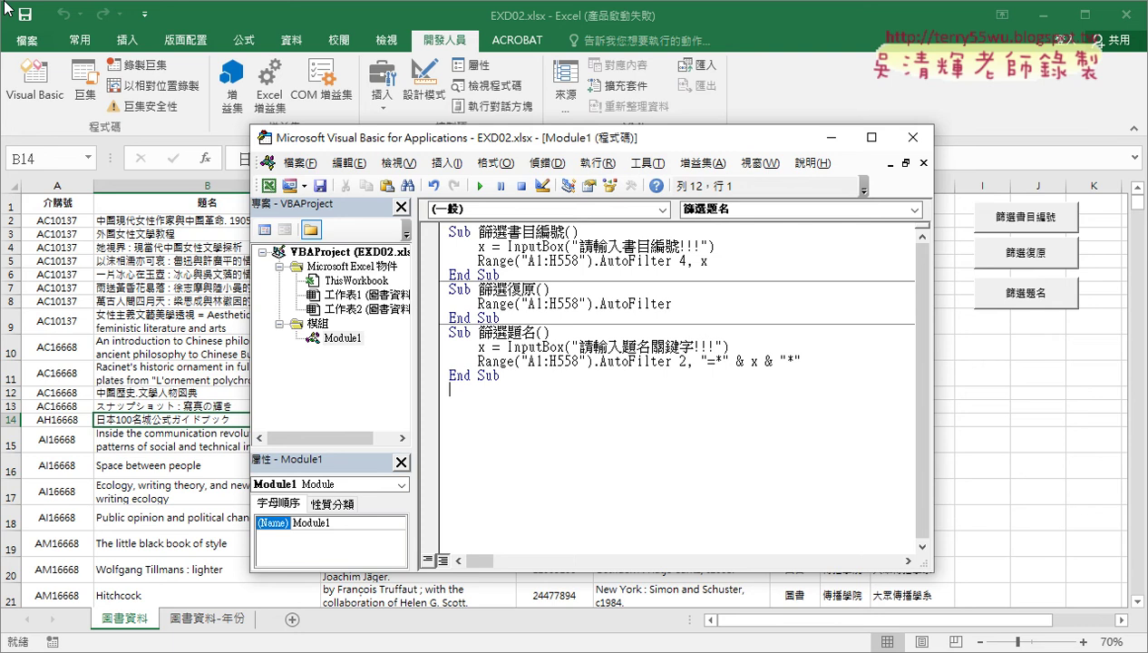
# Step: Move the code editor window lower and go over the existing macro code
pyautogui.moveTo(466, 142)
pyautogui.mouseDown()
pyautogui.moveTo(462, 244)
pyautogui.moveTo(451, 261)
pyautogui.mouseUp()
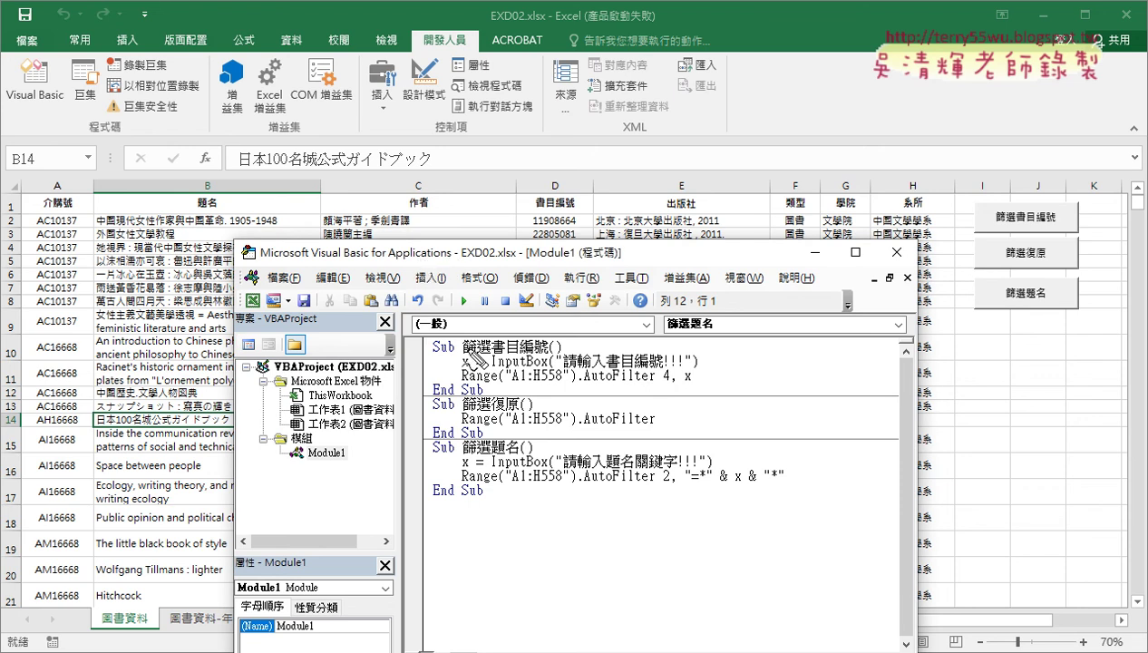
pyautogui.moveTo(540, 181); pyautogui.dragTo(555, 215)
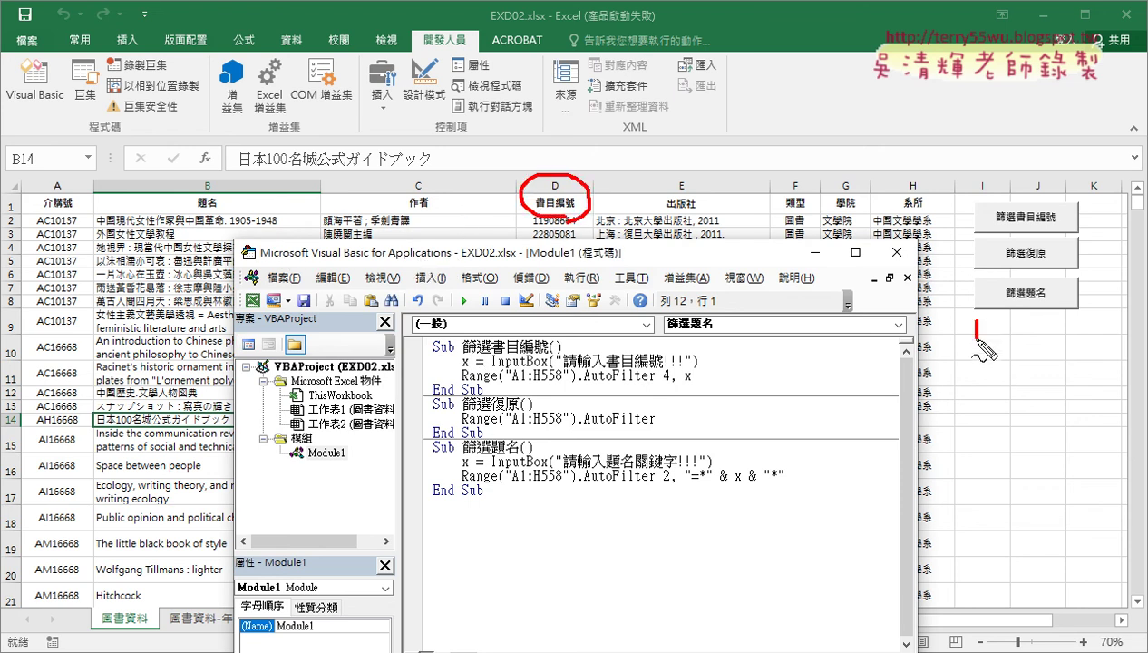
pyautogui.moveTo(977, 343); pyautogui.dragTo(1072, 319)
pyautogui.moveTo(970, 345); pyautogui.dragTo(1072, 322)
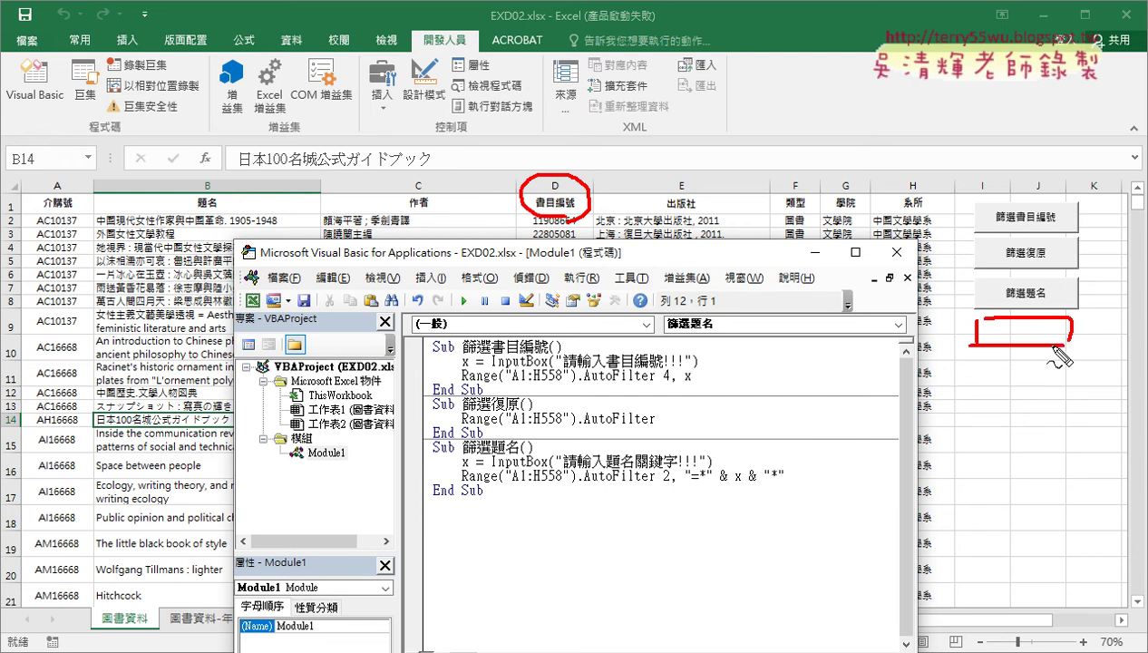
pyautogui.moveTo(195, 166); pyautogui.dragTo(159, 195)
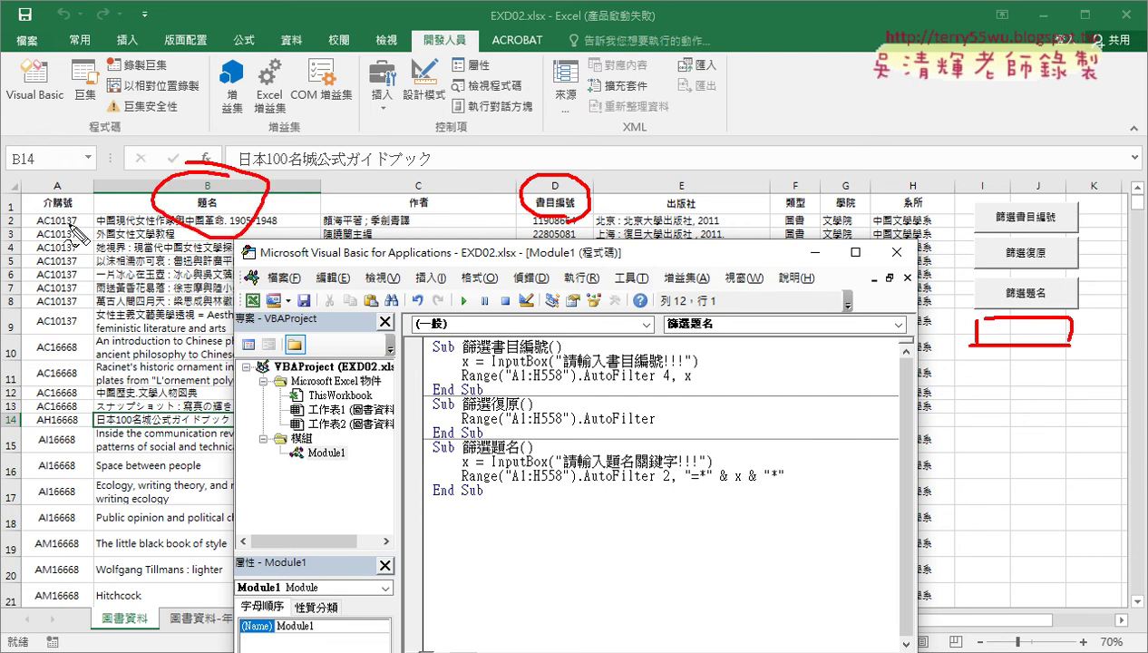
pyautogui.moveTo(68, 176); pyautogui.dragTo(90, 217)
pyautogui.moveTo(399, 216); pyautogui.dragTo(445, 219)
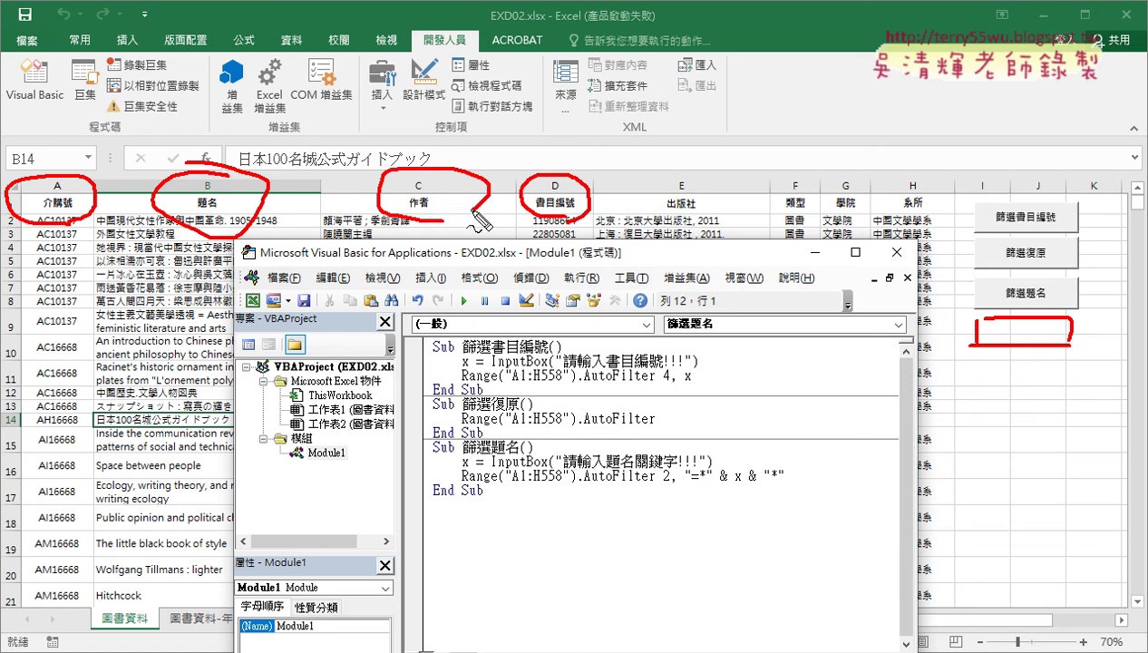
pyautogui.moveTo(626, 201); pyautogui.dragTo(726, 220)
pyautogui.moveTo(794, 186); pyautogui.dragTo(804, 218)
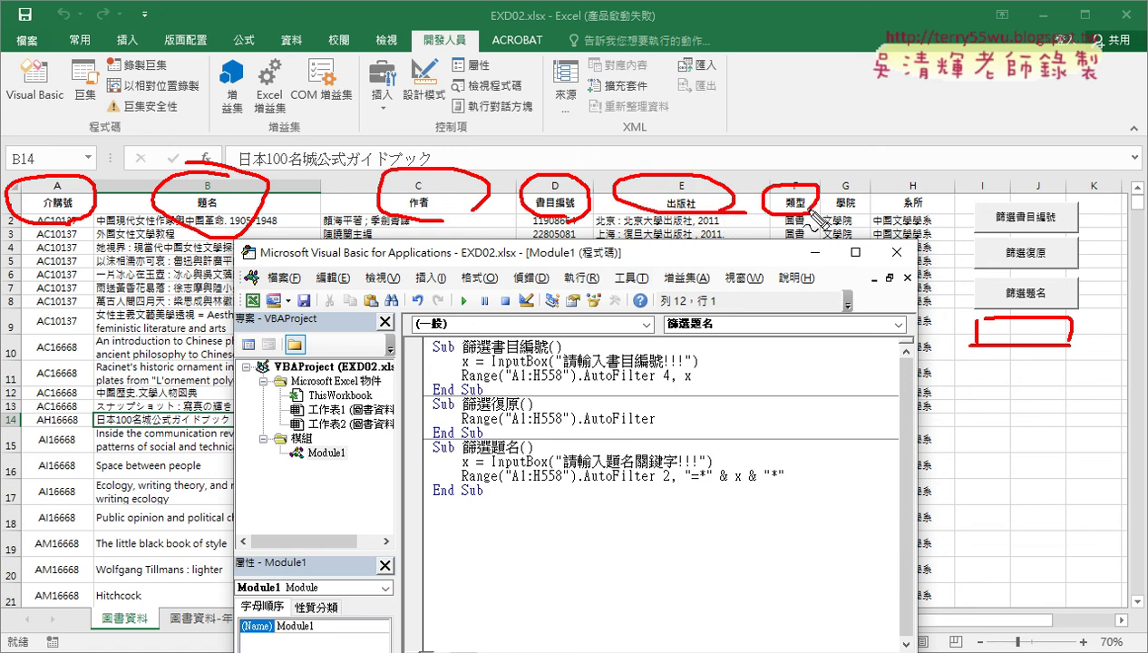
pyautogui.moveTo(869, 189); pyautogui.dragTo(843, 231)
pyautogui.moveTo(884, 189); pyautogui.dragTo(925, 213)
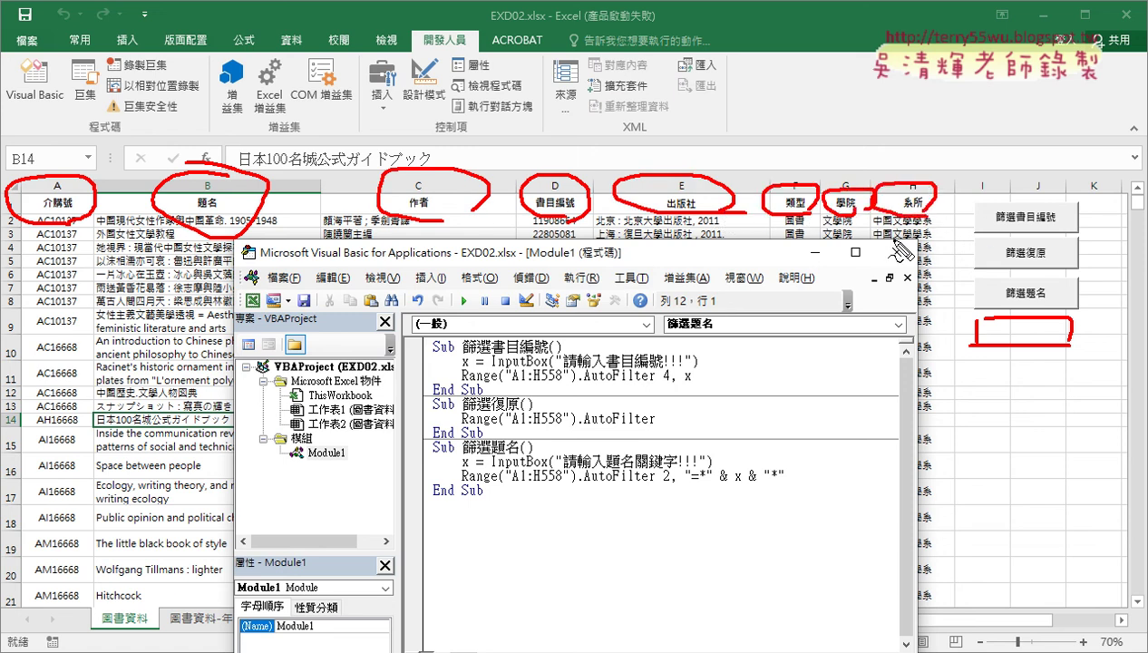
pyautogui.press('Escape')
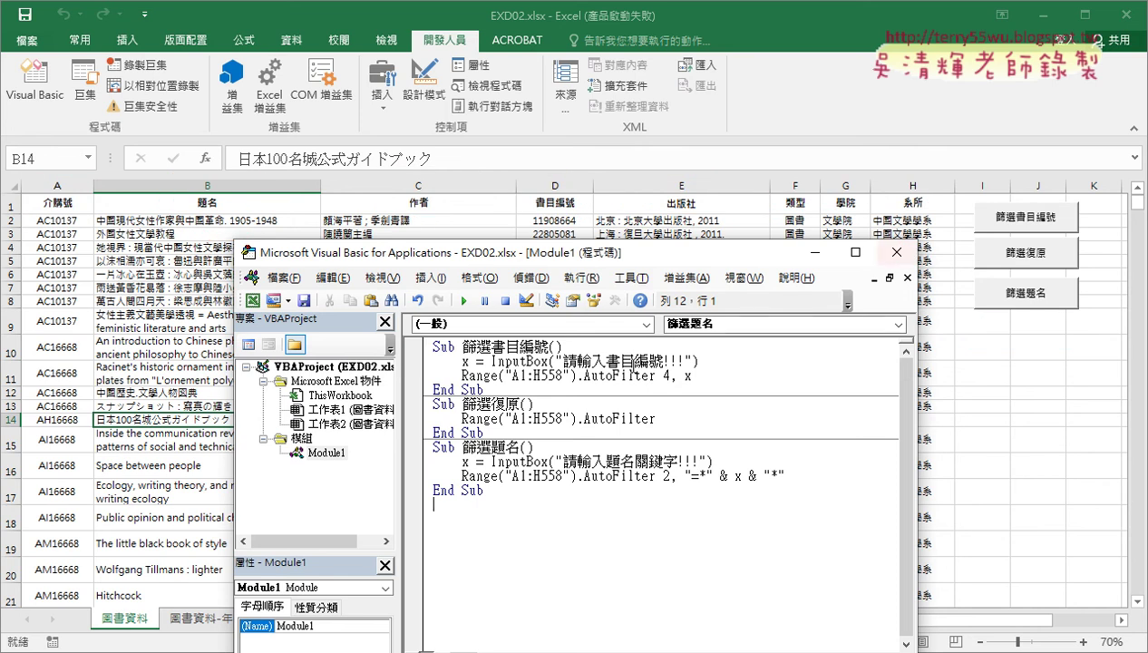
# Step: Duplicate the 篩選題名 macro below the last macro
pyautogui.moveTo(490, 491); pyautogui.dragTo(420, 452)
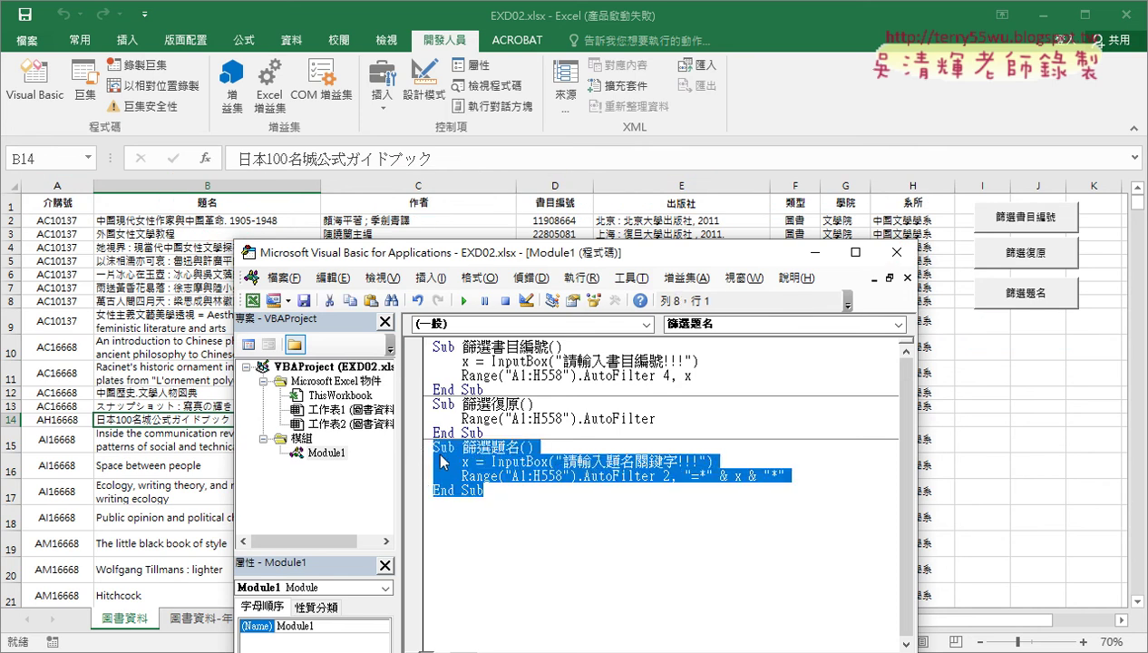
pyautogui.hotkey('ctrl', 'c')
pyautogui.click(472, 501)
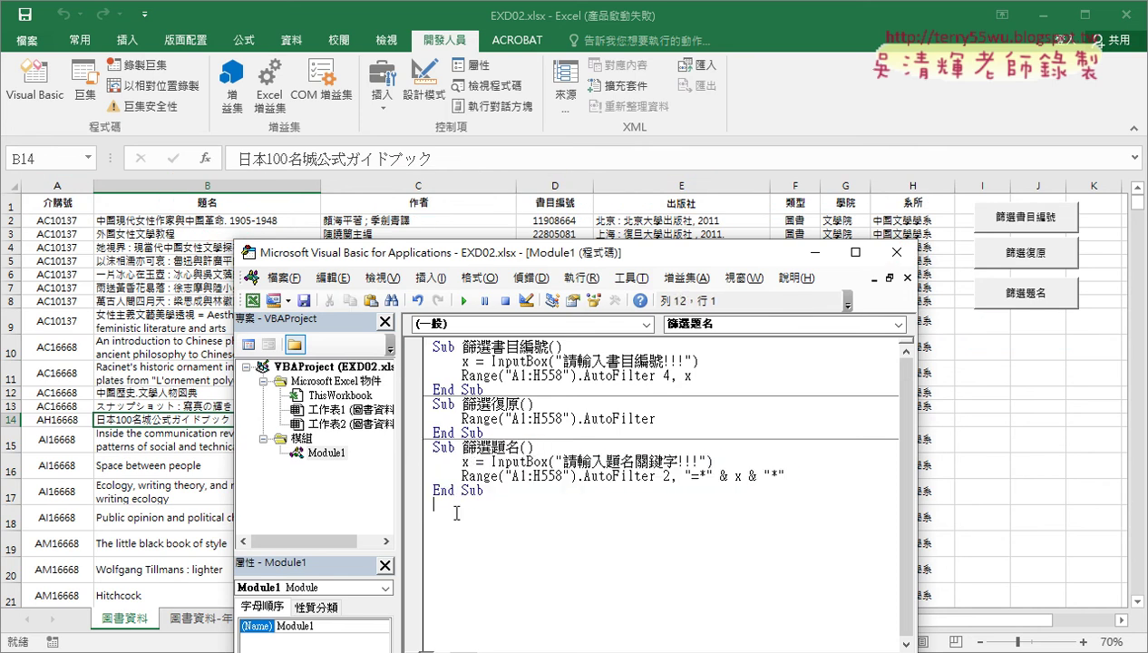
pyautogui.hotkey('ctrl', 'v')
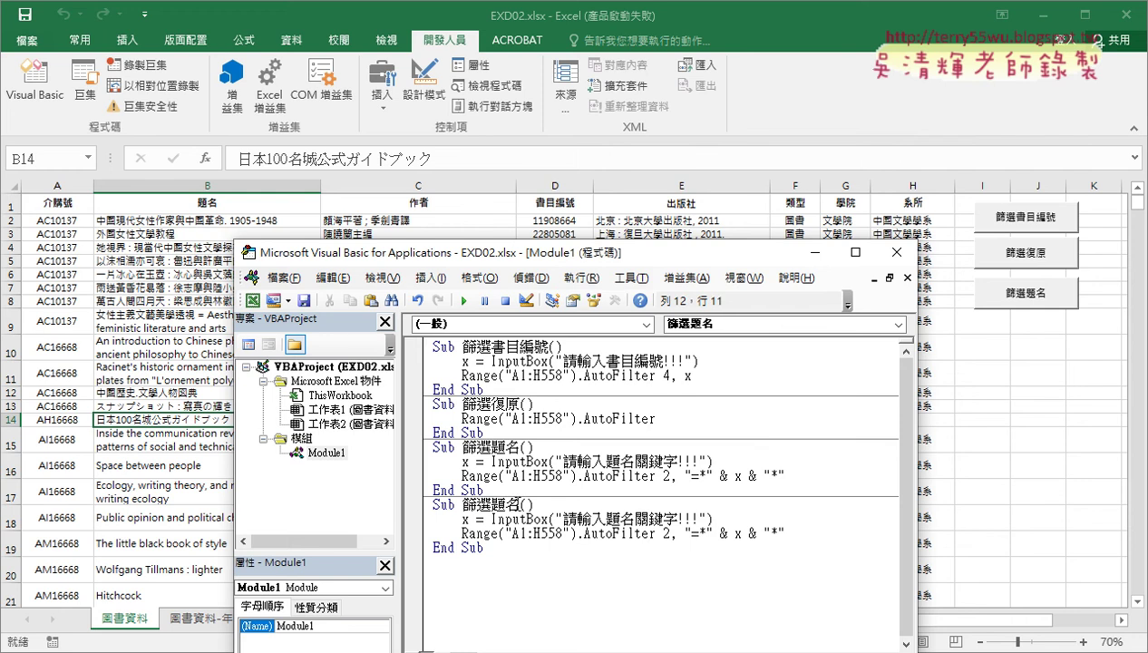
# Step: Rename the copied macro to 篩選介購號 using the A1 header text
pyautogui.moveTo(519, 504); pyautogui.dragTo(490, 505)
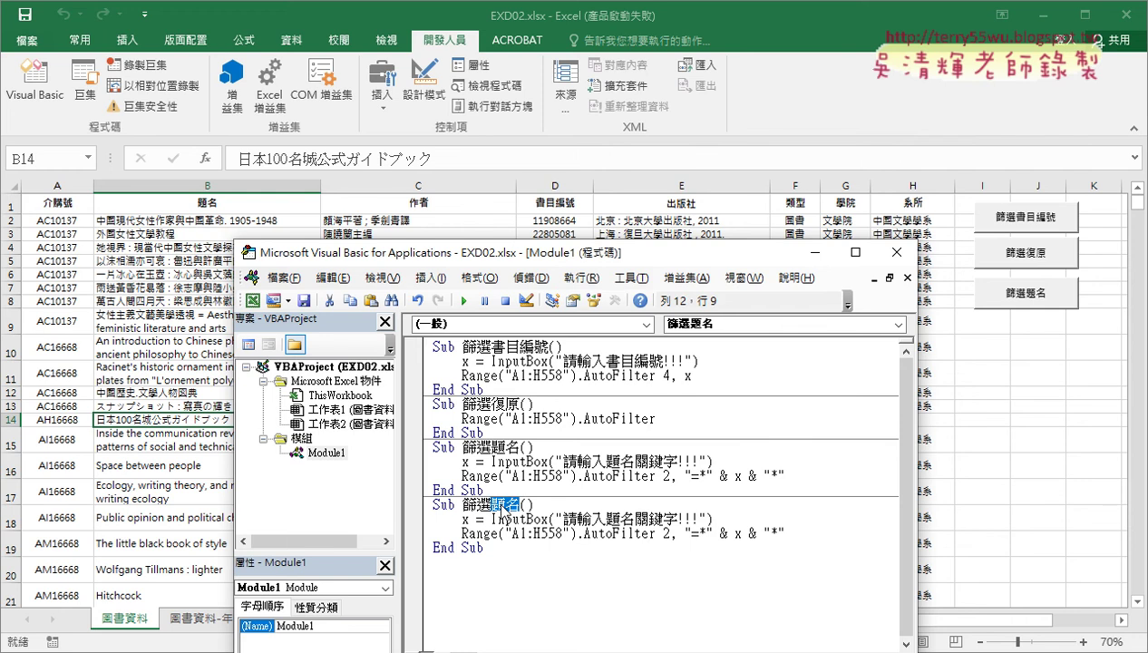
pyautogui.click(54, 206)
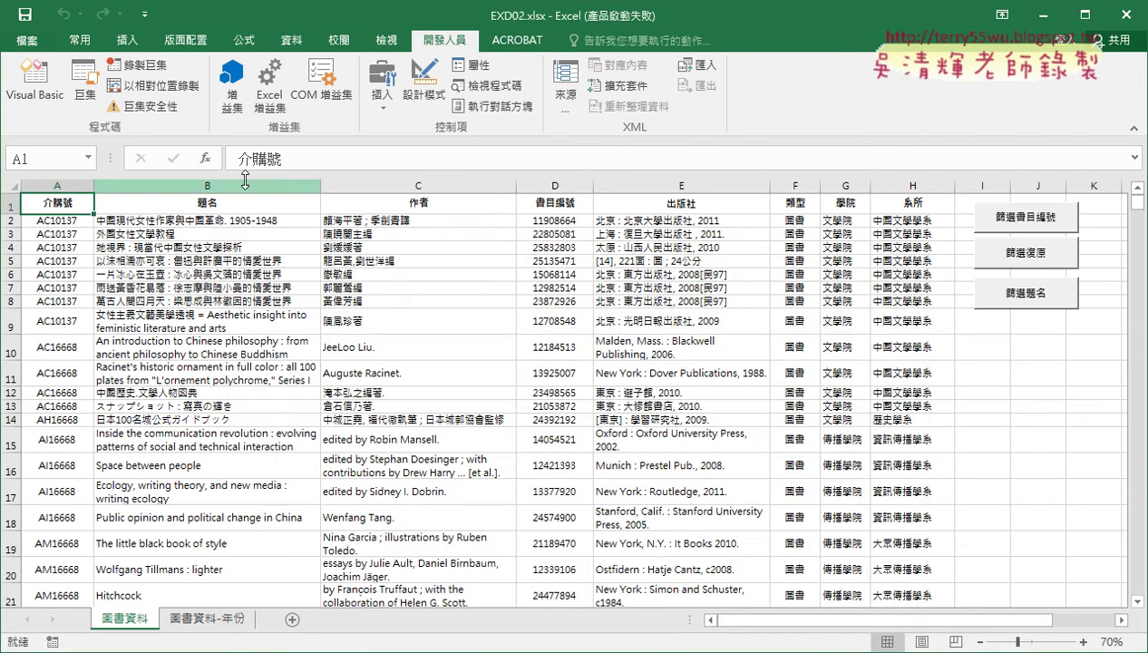
pyautogui.moveTo(287, 158); pyautogui.dragTo(237, 159)
pyautogui.click(141, 159)
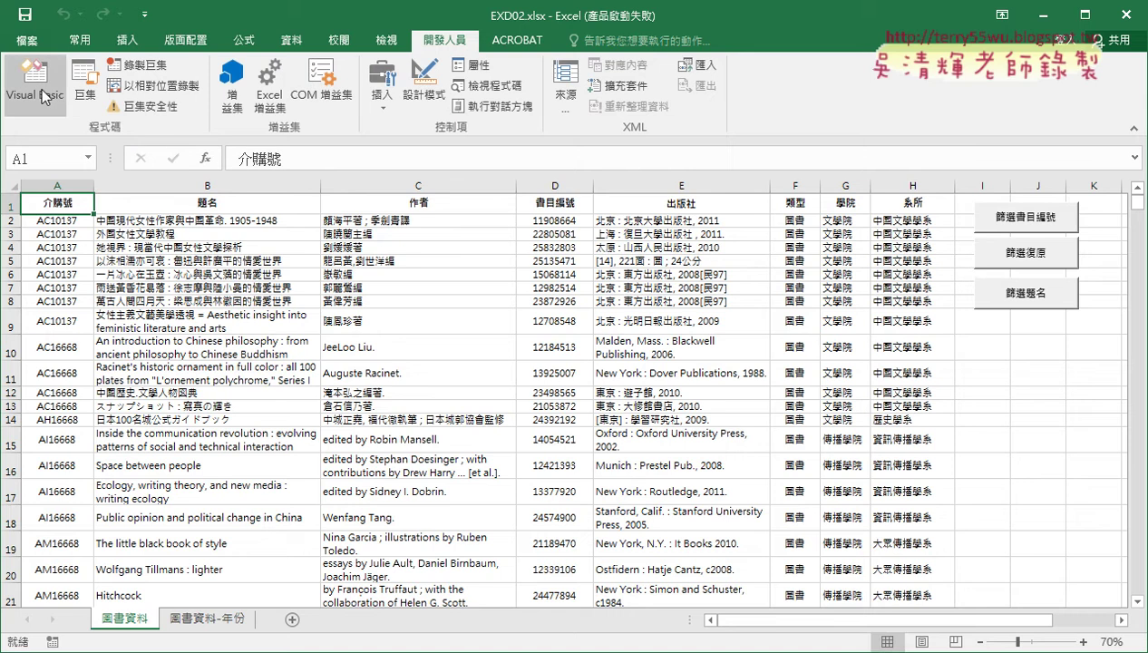
pyautogui.click(34, 81)
pyautogui.hotkey('ctrl', 'v')
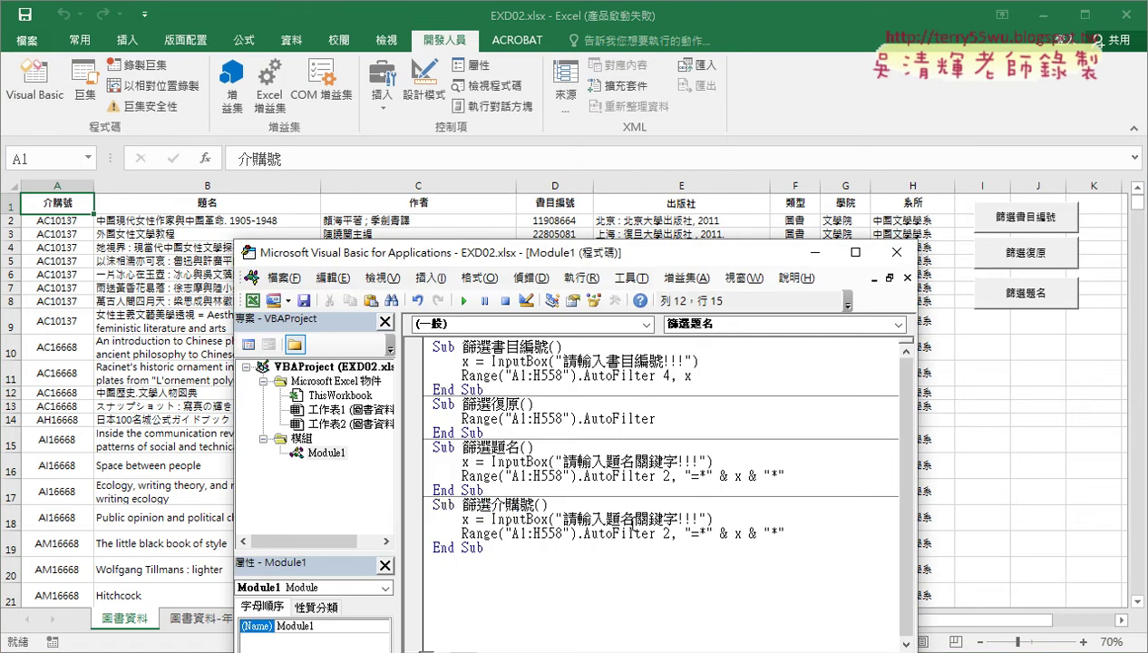
# Step: Change the new macro's prompt to 介購號 and its AutoFilter field to 1
pyautogui.moveTo(636, 519); pyautogui.dragTo(610, 519)
pyautogui.hotkey('ctrl', 'v')
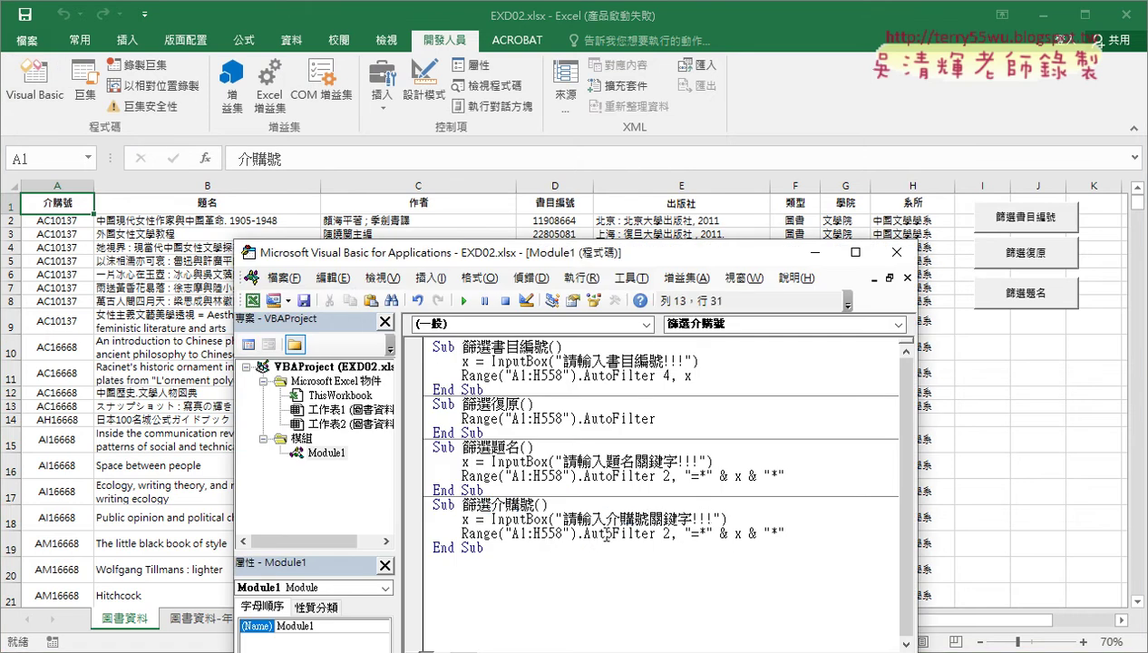
pyautogui.doubleClick(665, 535)
pyautogui.write('1')
# Step: Run 篩選介購號 with keyword 6668 to filter the book list
pyautogui.click(463, 300)
pyautogui.write('6668')
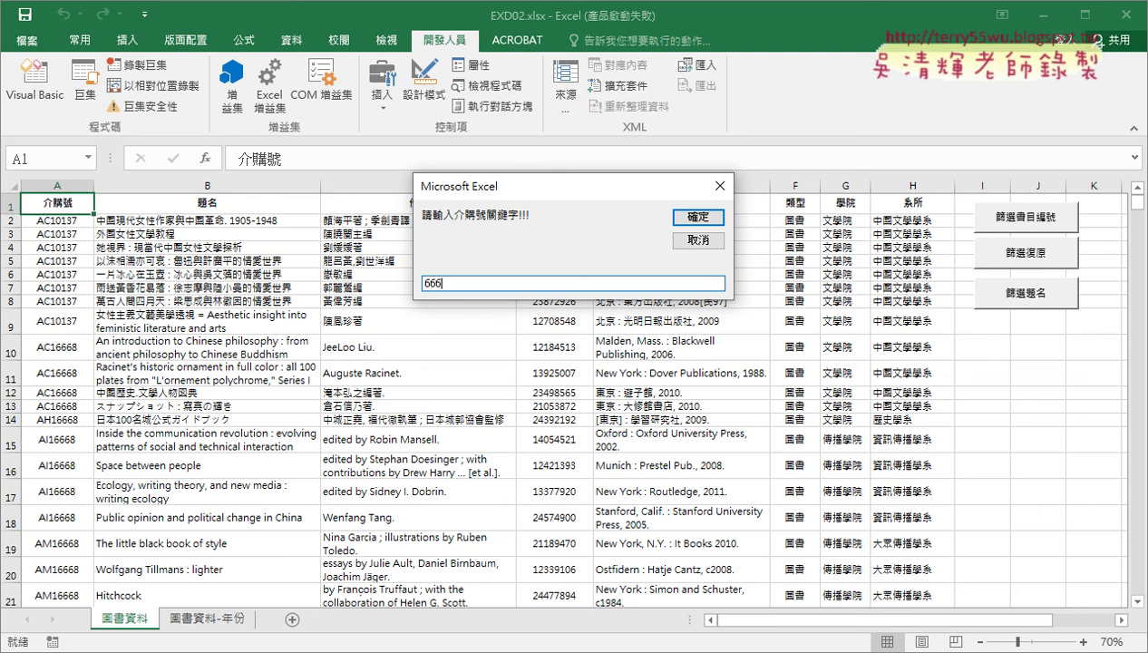
pyautogui.click(682, 217)
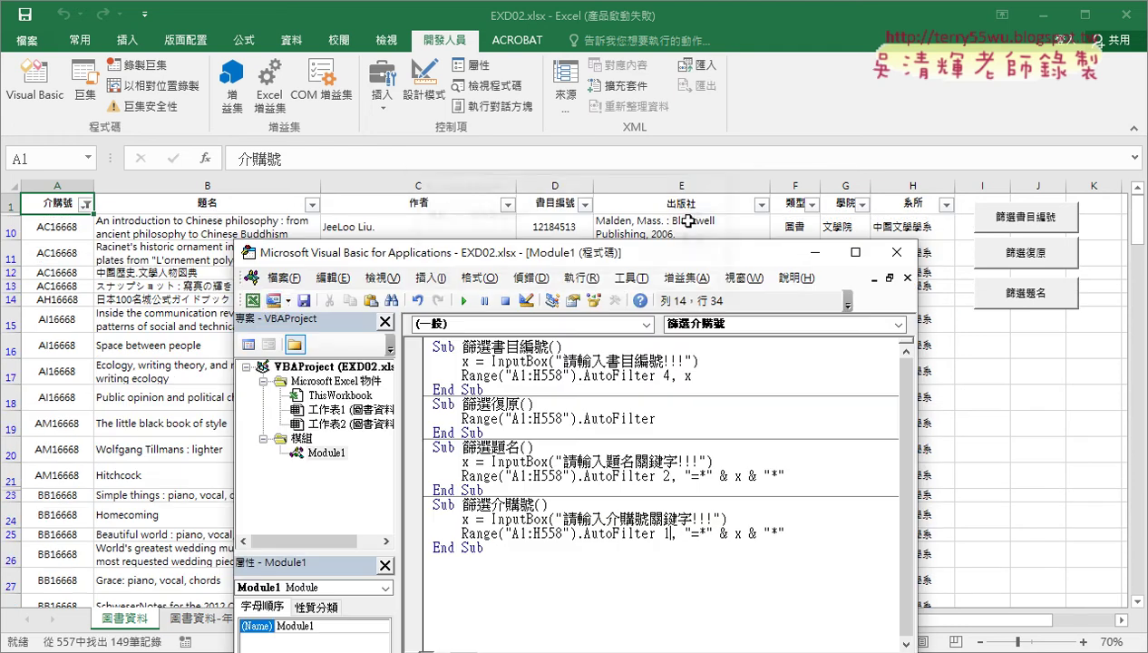
pyautogui.click(134, 422)
# Step: Scroll through the 6668 results, then restore the full list with 篩選復原
pyautogui.scroll(-10, 134, 422)
pyautogui.scroll(-3, 134, 423)
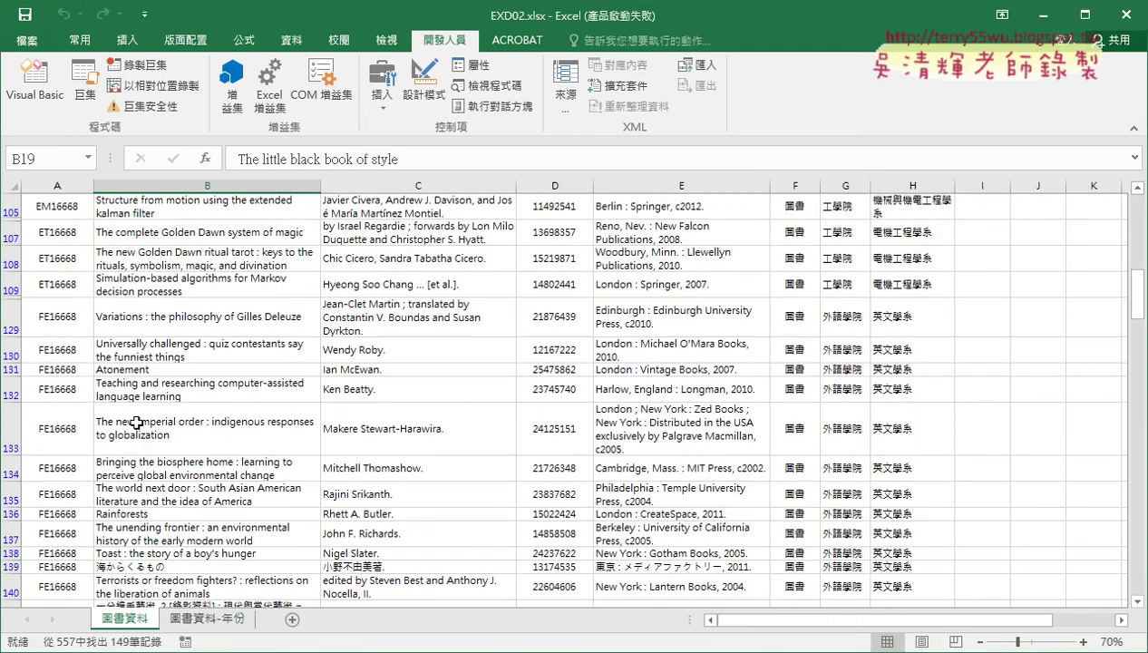
pyautogui.scroll(-5, 136, 422)
pyautogui.scroll(-5, 137, 423)
pyautogui.scroll(-5, 138, 424)
pyautogui.scroll(-3, 139, 424)
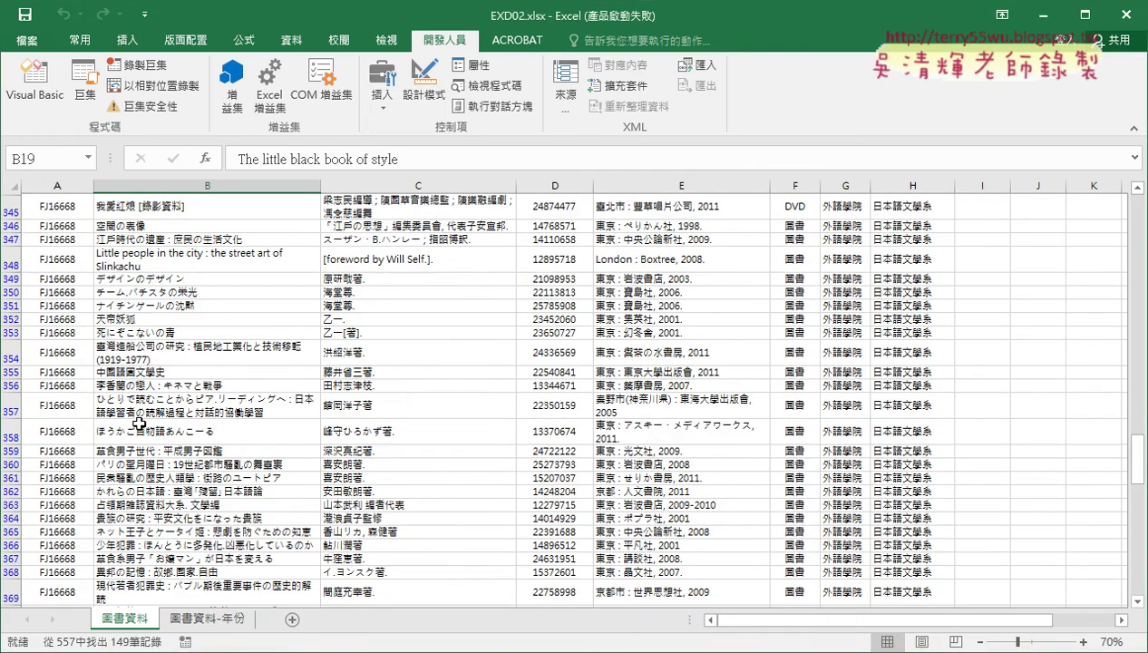
pyautogui.scroll(10, 145, 419)
pyautogui.scroll(10, 151, 415)
pyautogui.scroll(10, 156, 413)
pyautogui.scroll(2, 157, 413)
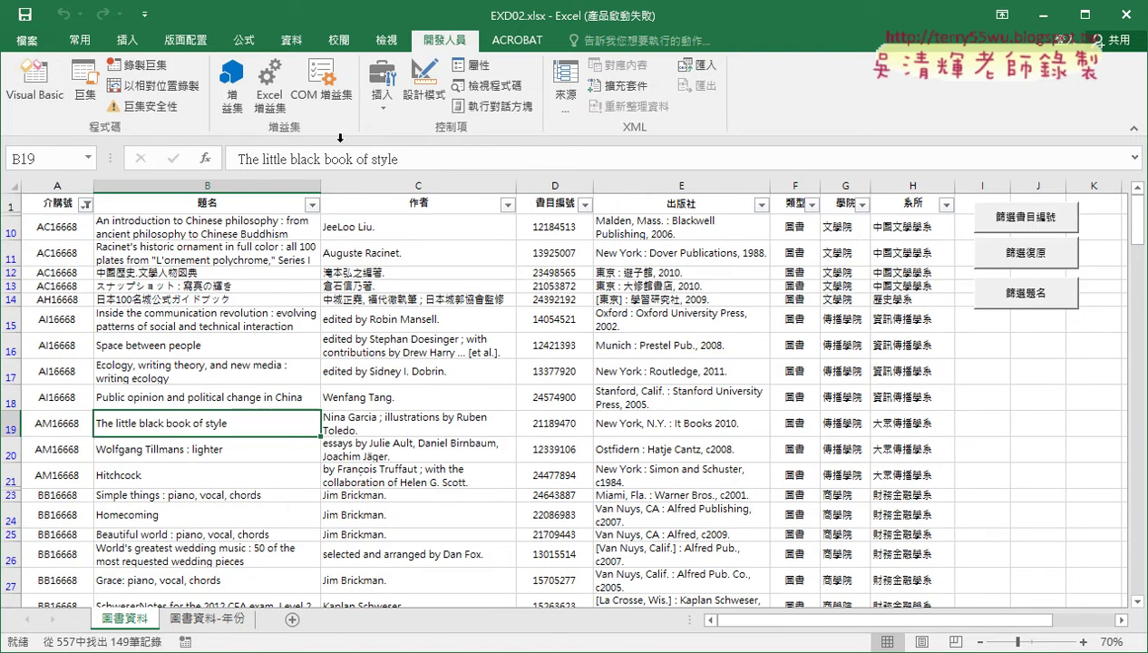
pyautogui.click(1014, 255)
# Step: In the VBA editor, duplicate the 篩選介購號 macro below the last one
pyautogui.click(32, 102)
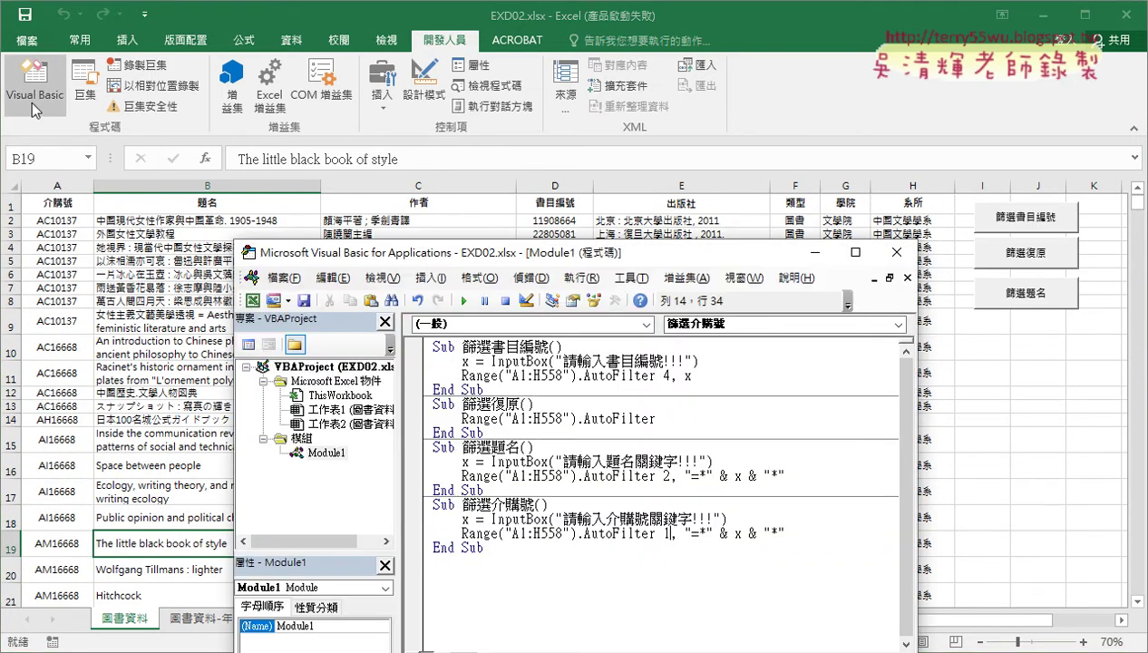
pyautogui.moveTo(567, 245); pyautogui.dragTo(525, 243)
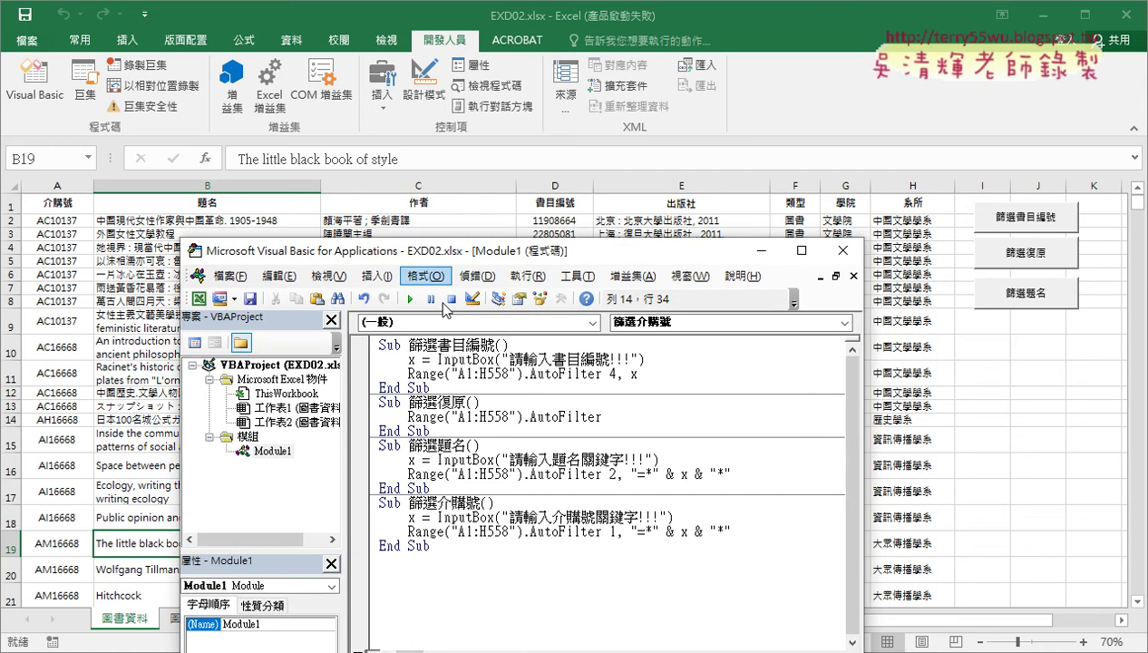
pyautogui.moveTo(439, 546); pyautogui.dragTo(374, 502)
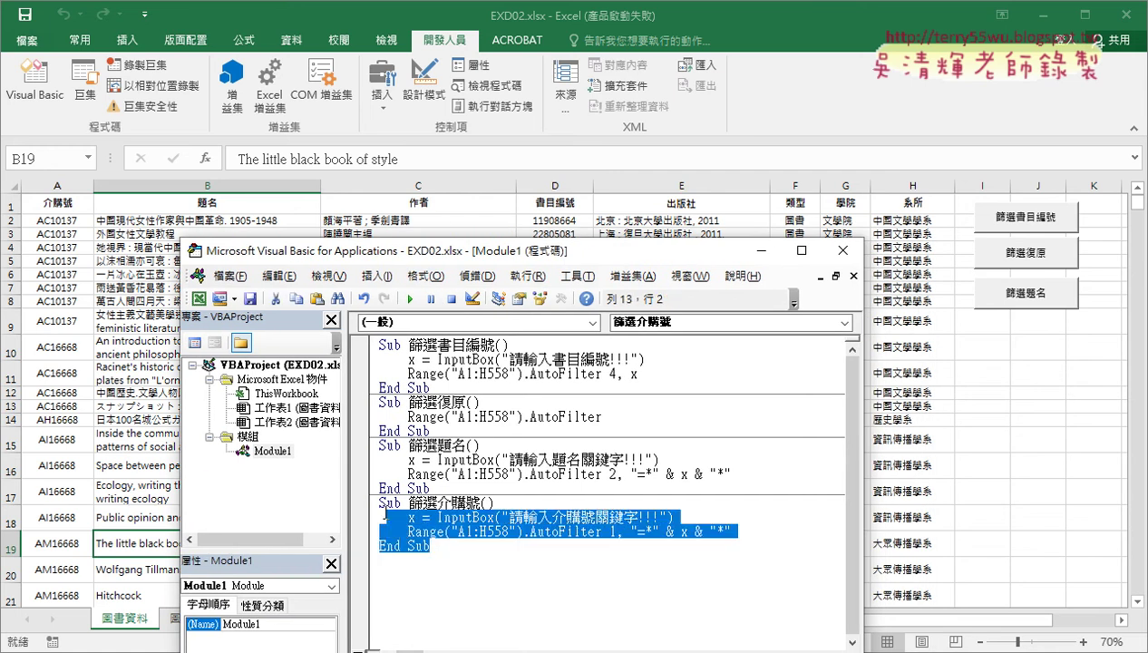
pyautogui.hotkey('ctrl', 'c')
pyautogui.click(419, 562)
pyautogui.hotkey('ctrl', 'v')
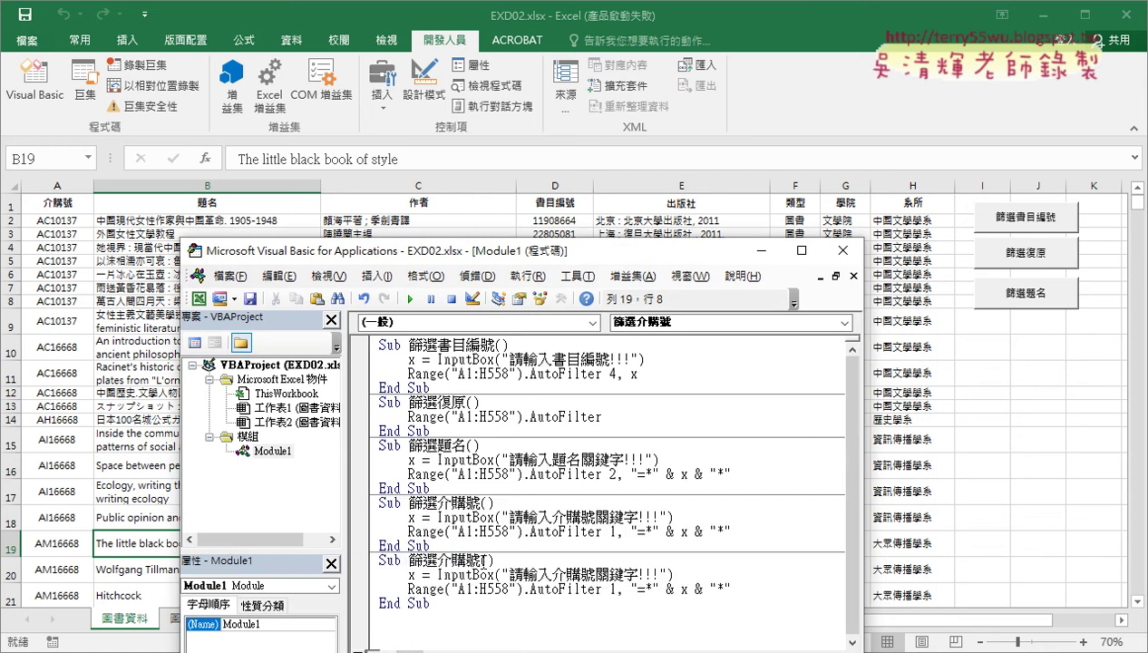
# Step: Rename the copy to 篩選作者, set its prompt to 作者 and AutoFilter field 3
pyautogui.moveTo(483, 561); pyautogui.dragTo(439, 562)
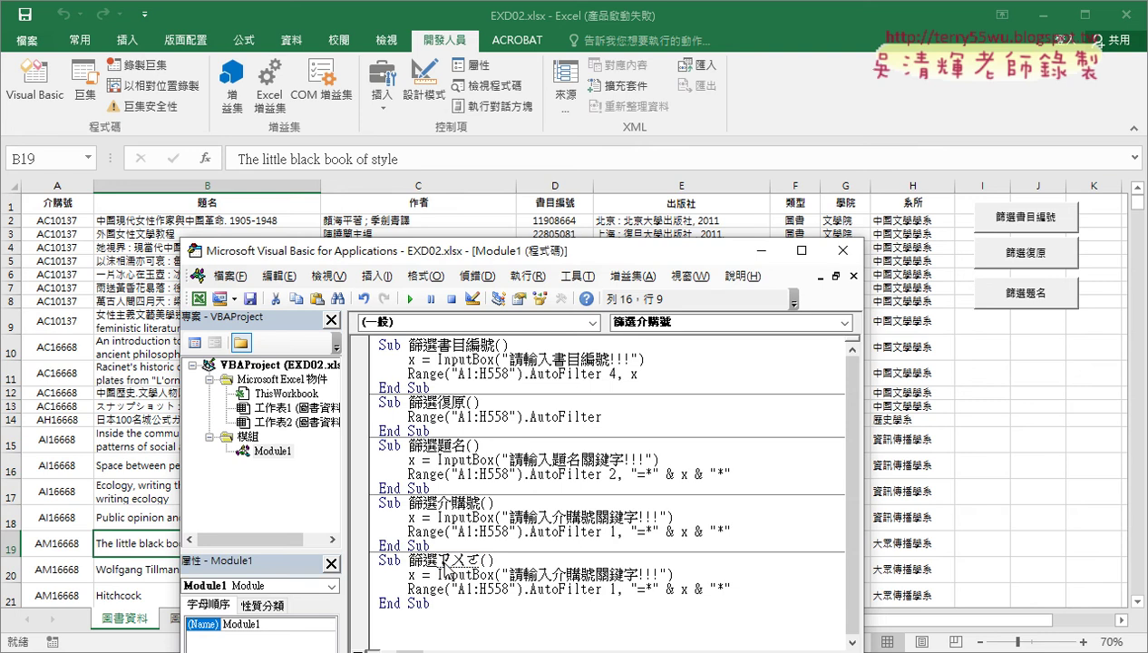
pyautogui.write('做')
pyautogui.write('出')
pyautogui.write('作者')
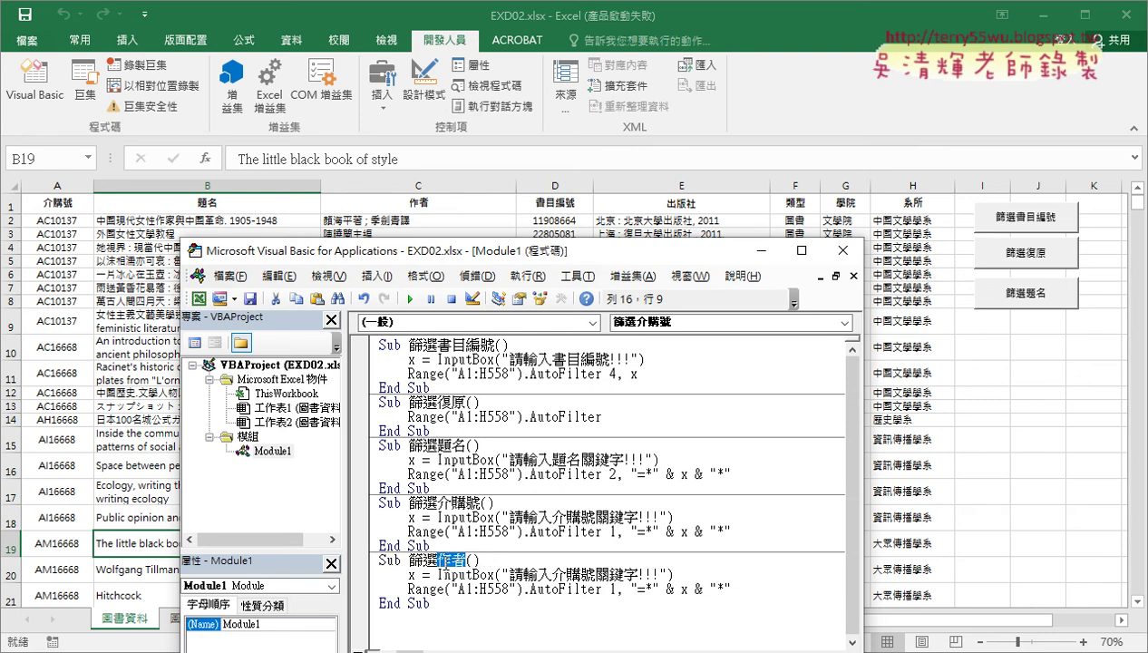
pyautogui.moveTo(550, 574); pyautogui.dragTo(575, 574)
pyautogui.write('作者')
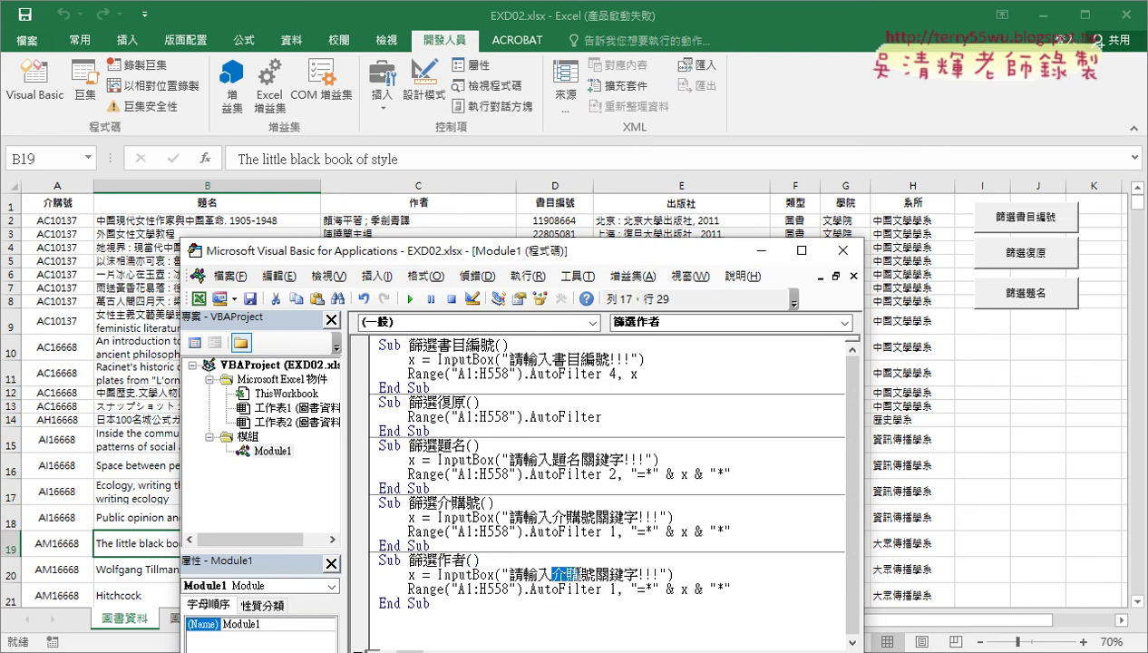
pyautogui.press('Return')
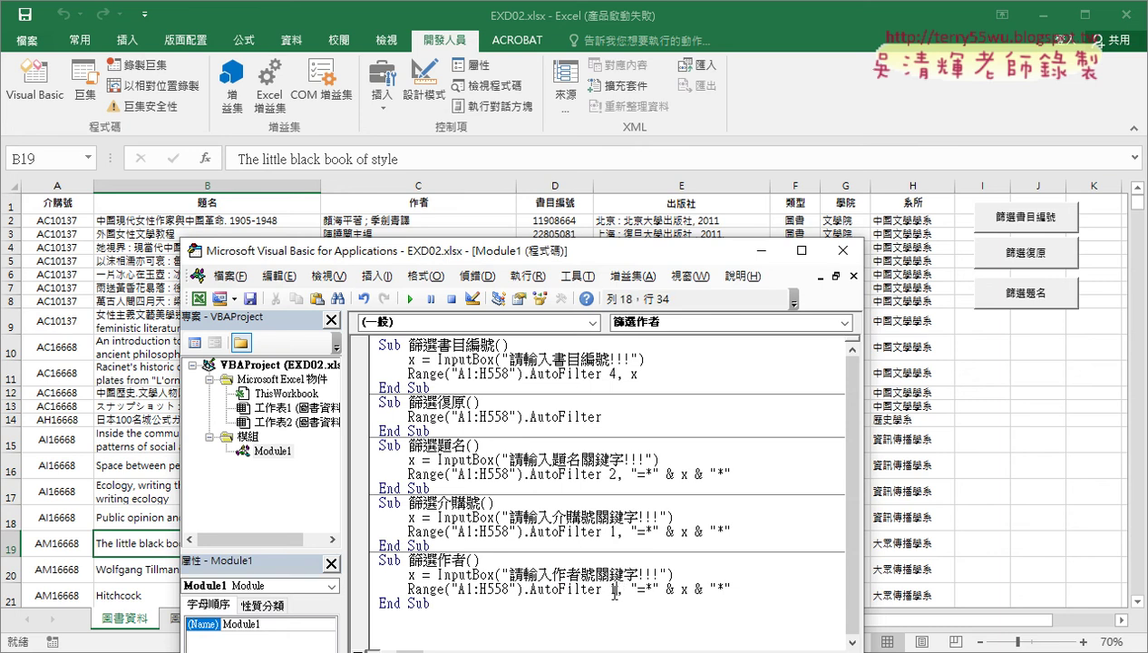
pyautogui.doubleClick(612, 590)
pyautogui.write('3')
# Step: Test 篩選作者 with keyword 龍, then clear the filter with 篩選復原
pyautogui.click(410, 298)
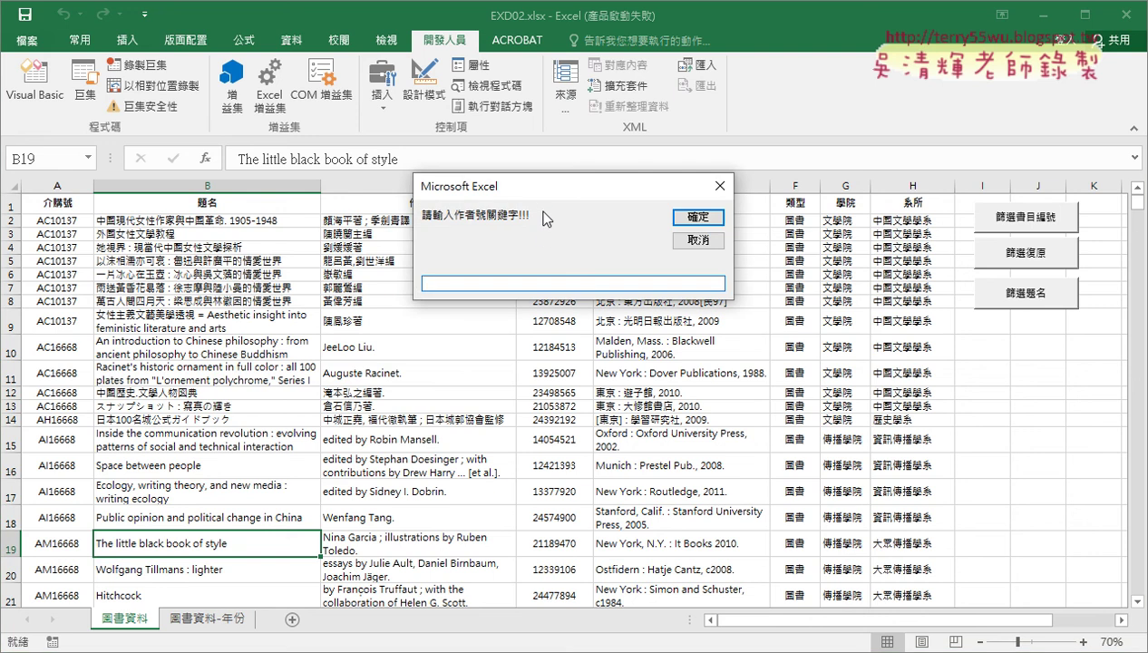
pyautogui.write('龍')
pyautogui.click(675, 218)
pyautogui.moveTo(632, 330); pyautogui.dragTo(636, 340)
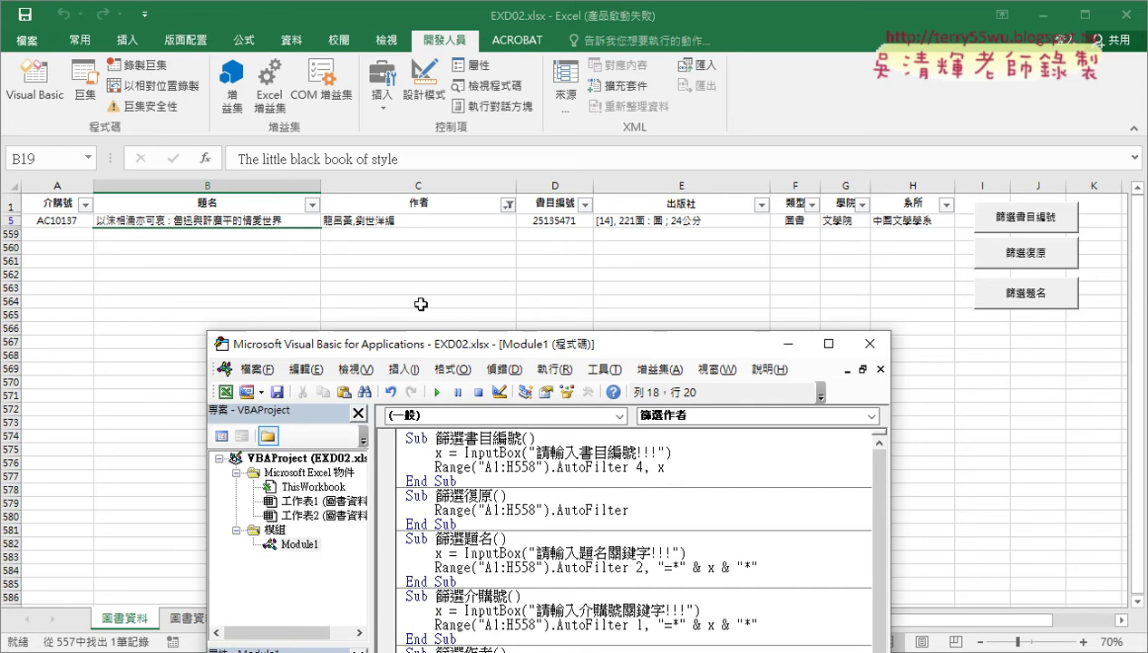
pyautogui.click(1018, 256)
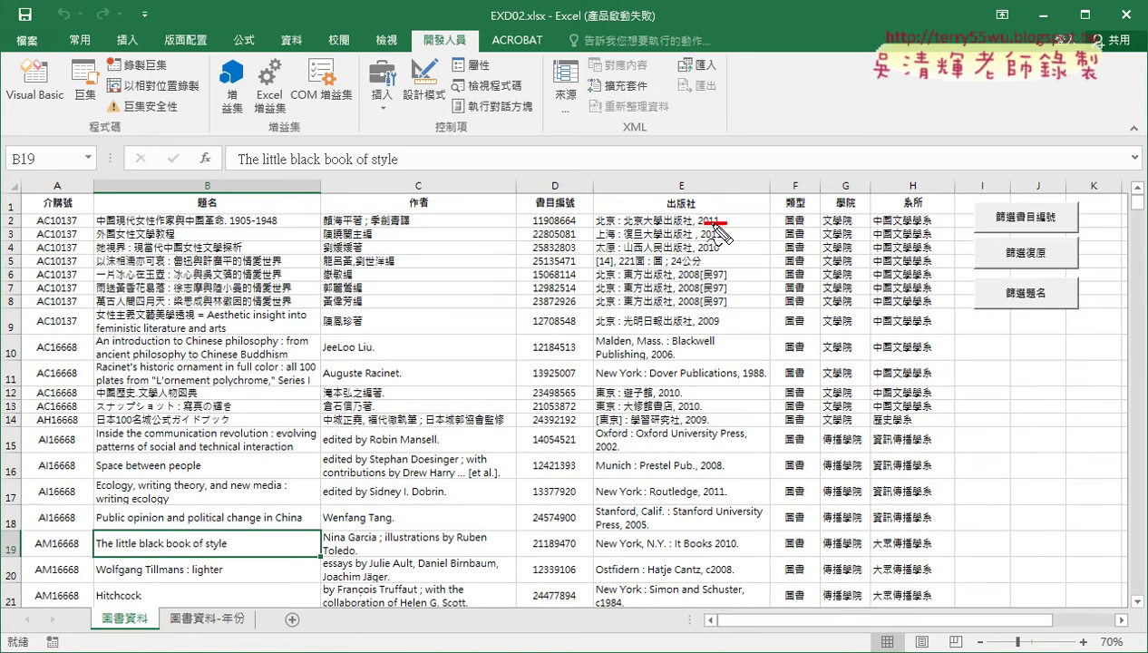
# Step: Mark the 出版社, 類型 and 系所 columns, clear the ink, and open the VBA editor higher up
pyautogui.moveTo(723, 219); pyautogui.dragTo(807, 198)
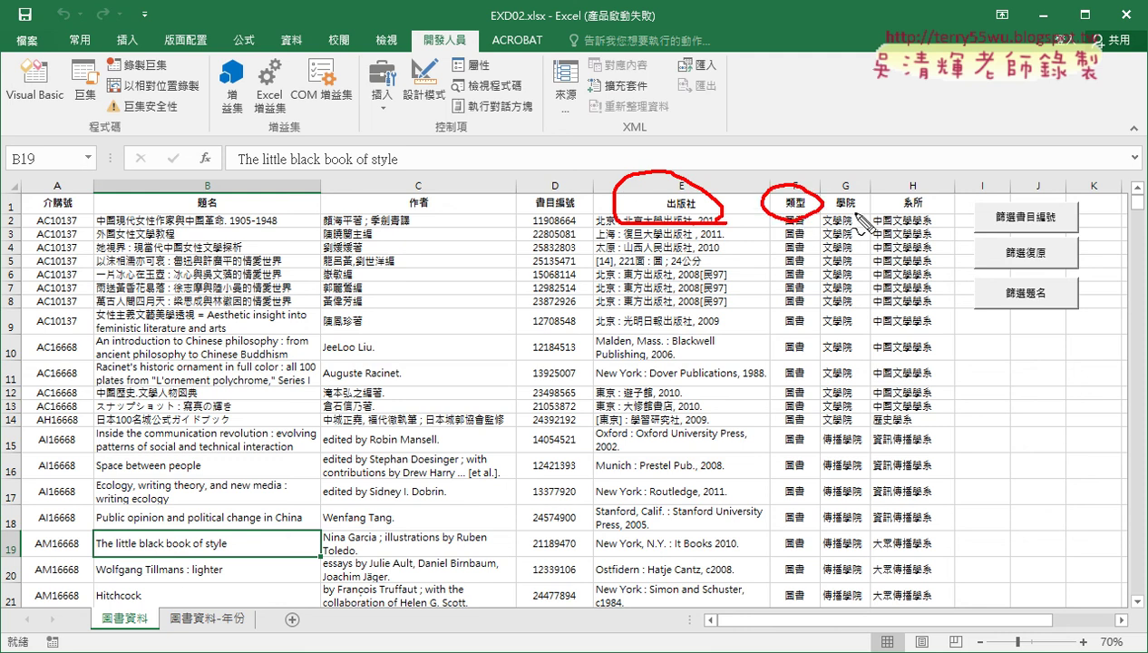
pyautogui.moveTo(907, 210); pyautogui.dragTo(933, 210)
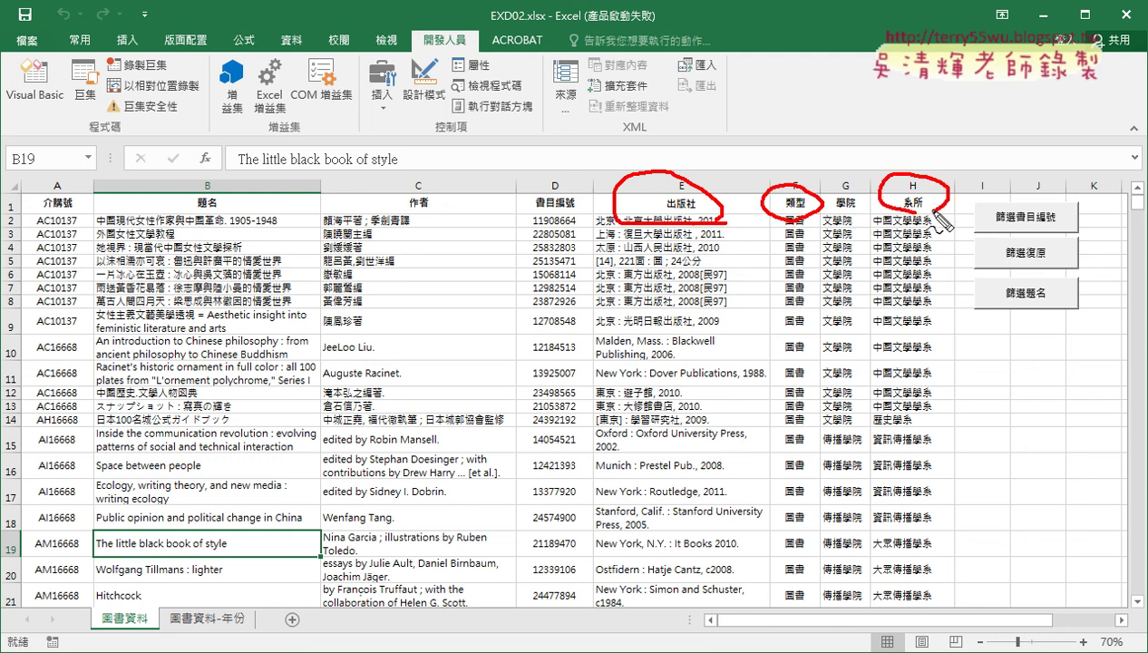
pyautogui.press('Escape')
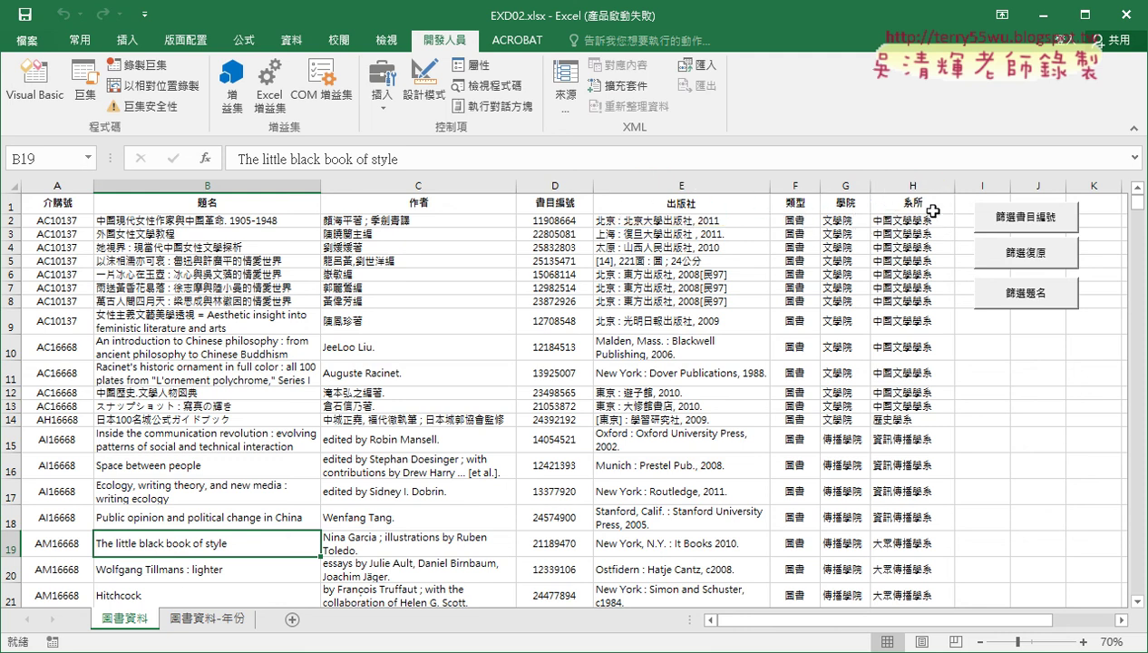
pyautogui.click(36, 81)
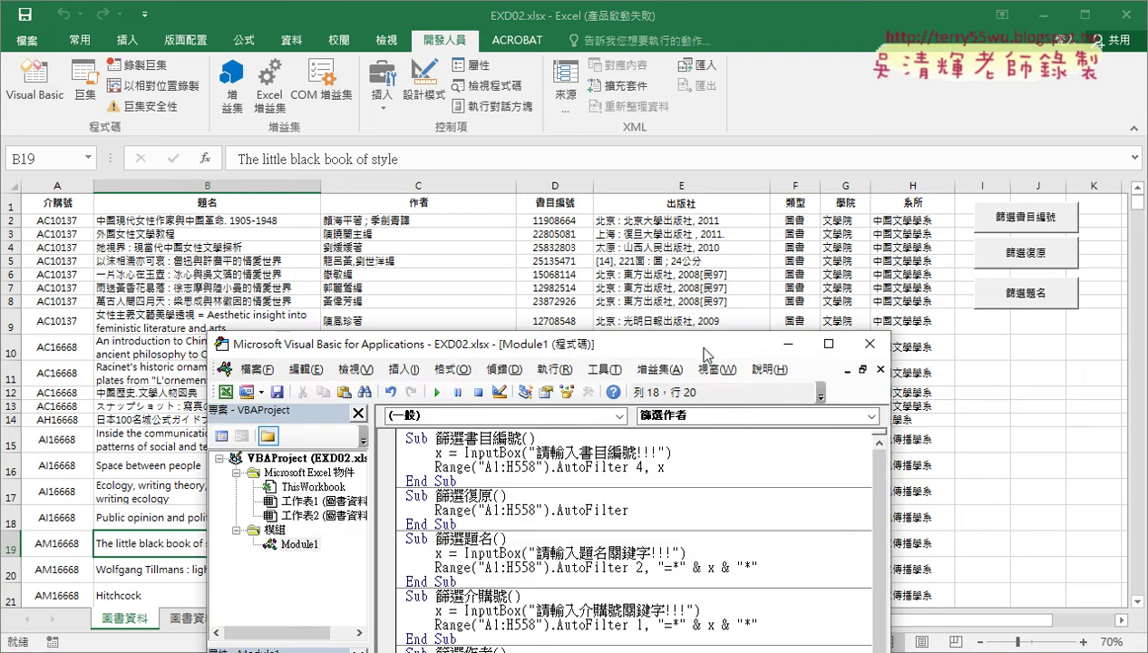
pyautogui.moveTo(773, 336); pyautogui.dragTo(767, 88)
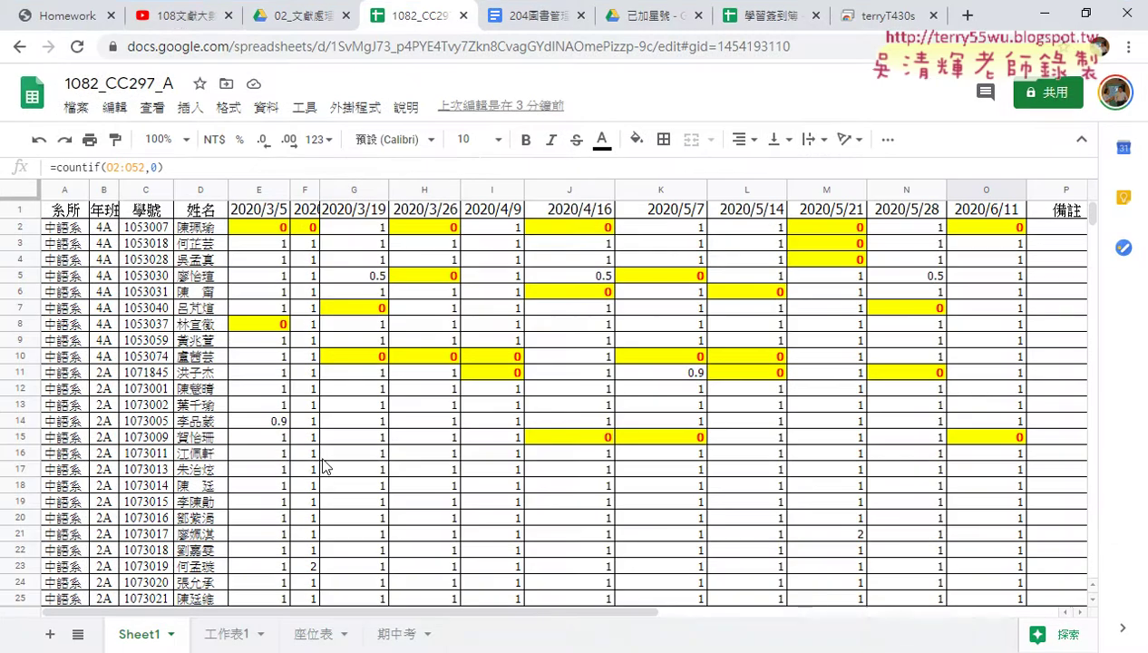
# Step: Select Sub 篩選出版社 through the final End Sub in the 204圖書管理VBA之二 notes
pyautogui.click(176, 14)
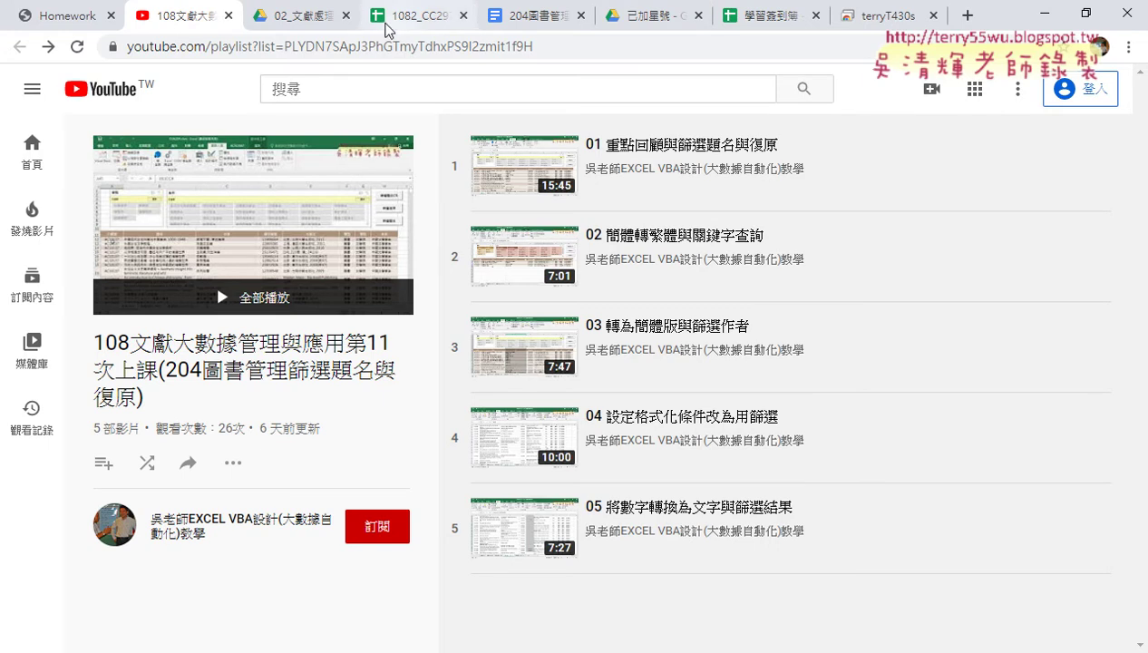
pyautogui.click(529, 20)
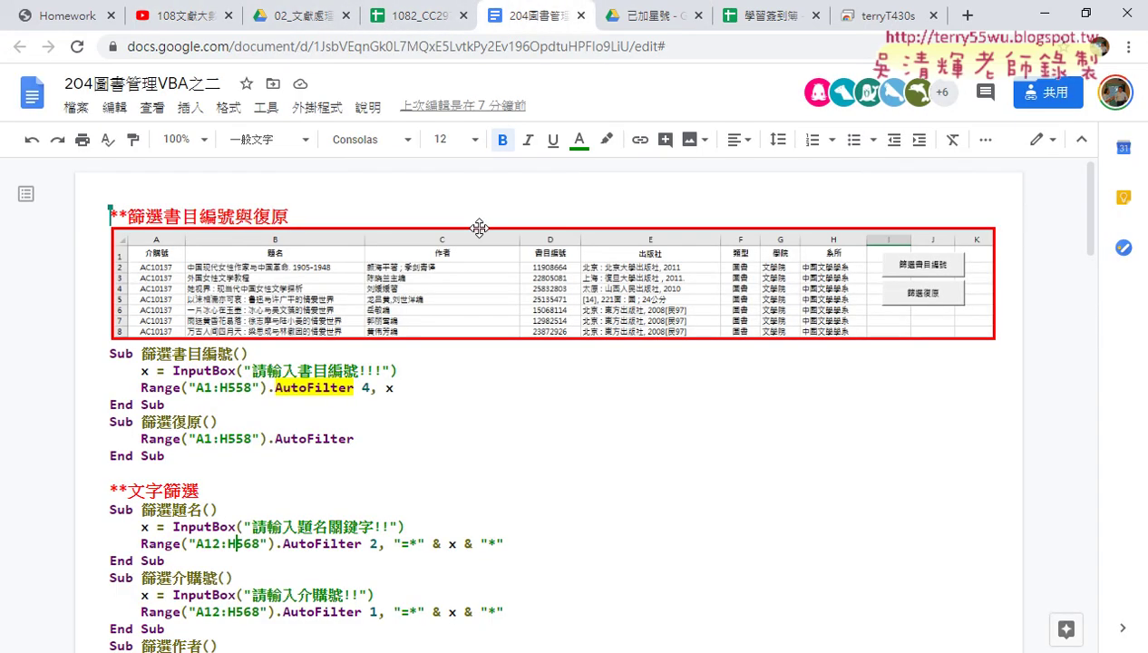
pyautogui.scroll(-1, 394, 434)
pyautogui.scroll(-3, 371, 458)
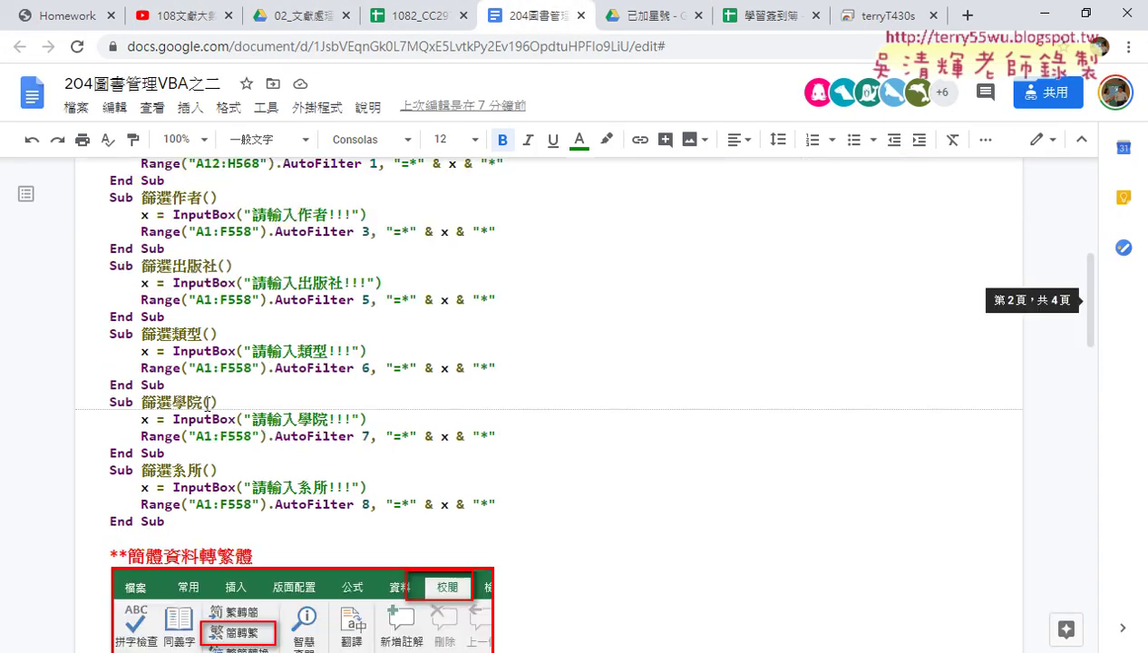
pyautogui.click(114, 267)
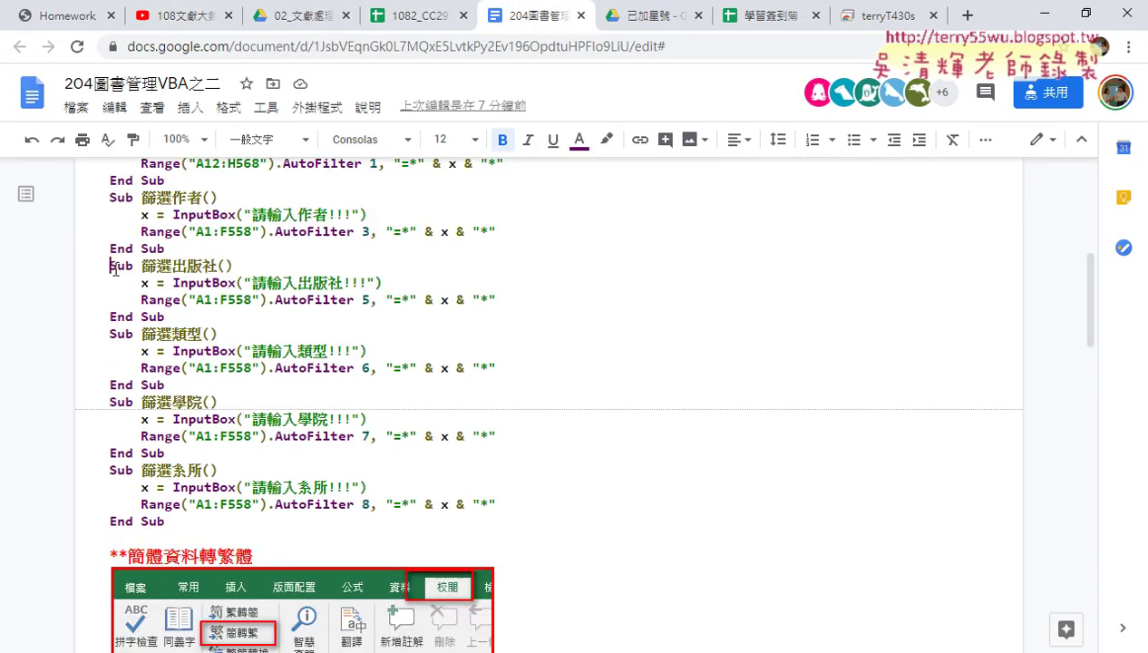
pyautogui.keyDown('shift'); pyautogui.click(177, 527); pyautogui.keyUp('shift')
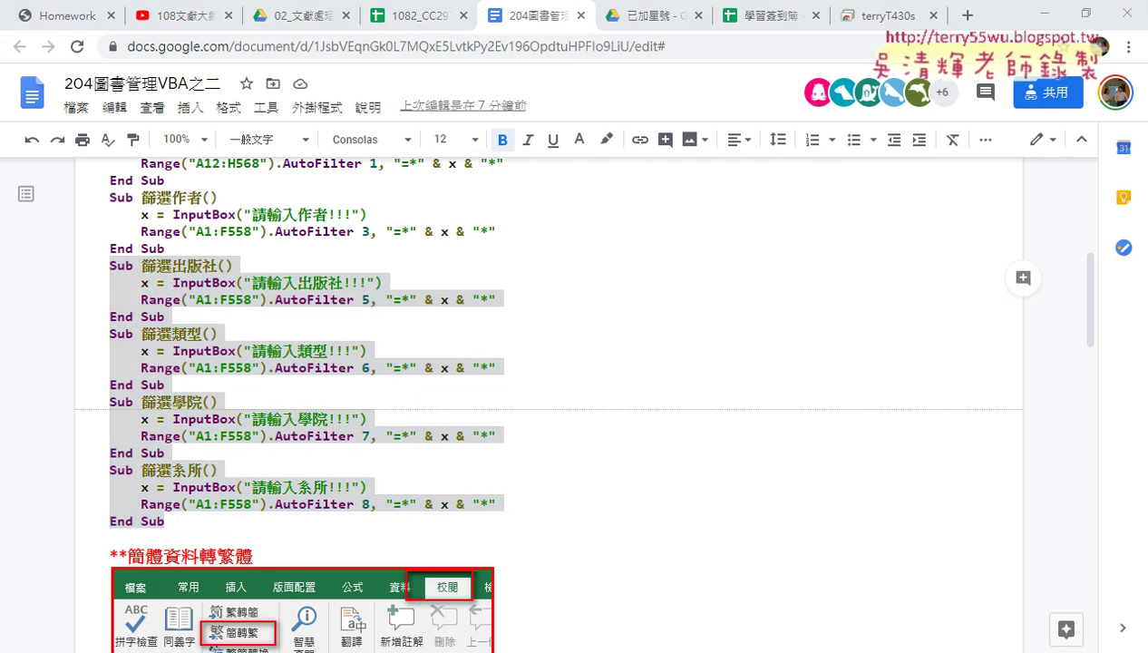
pyautogui.click(390, 585)
# Step: Paste the four subs into Module1 and copy the 篩選題名 button
pyautogui.write('Sub 篩選出版社()     x = InputBox("請輸入出版社!!!")     Range("A1:F558").AutoFilter 5, "=*" & x & "*" End Sub Sub 篩選類型()     x = InputBox("請輸入類型!!!")     Range("A1:F558").AutoFilter 6, "=*" & x & "*" End Sub Sub 篩選學院()     x = InputBox("請輸入學院!!!")     Range("A1:F558").AutoFilter 7, "=*" & x & "*" End Sub Sub 篩選系所()     x = InputBox("請輸入系所!!!")     Range("A1:F558").AutoFilter 8, "=*" & x & "*" End Sub')
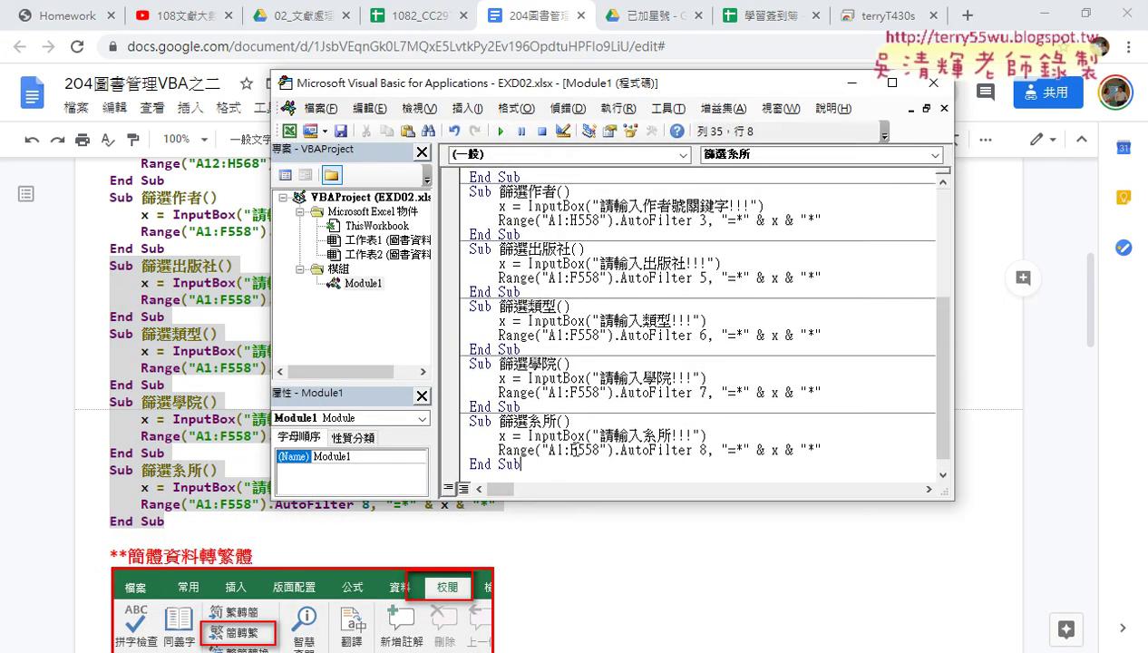
pyautogui.click(1044, 14)
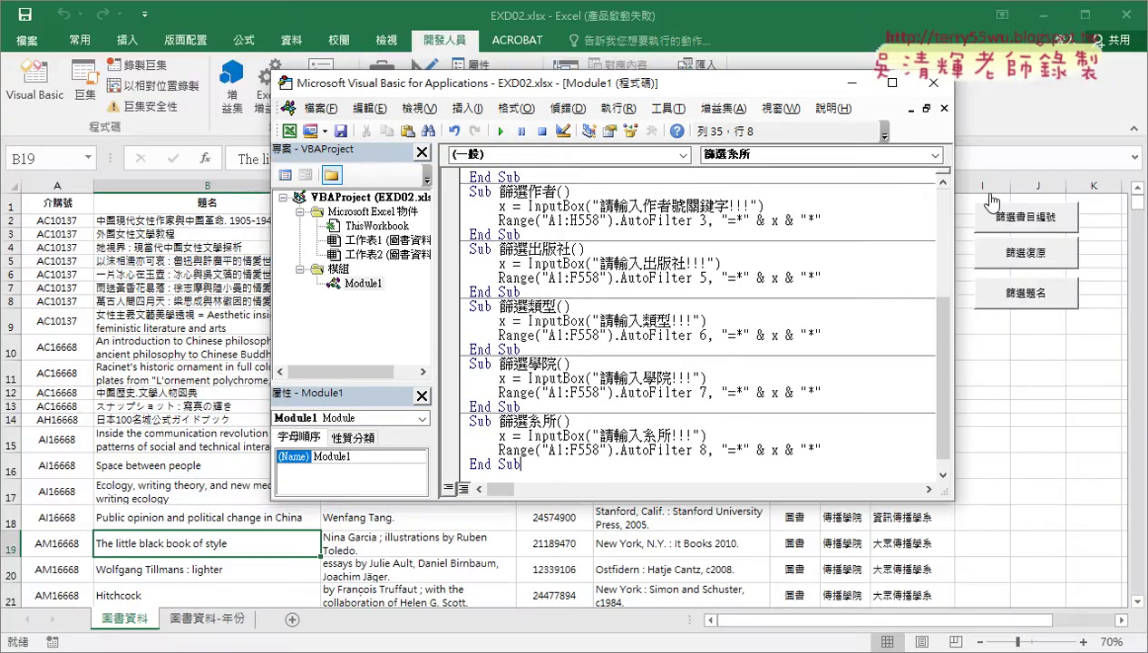
pyautogui.click(1007, 286)
pyautogui.rightClick(1007, 304)
pyautogui.click(968, 322)
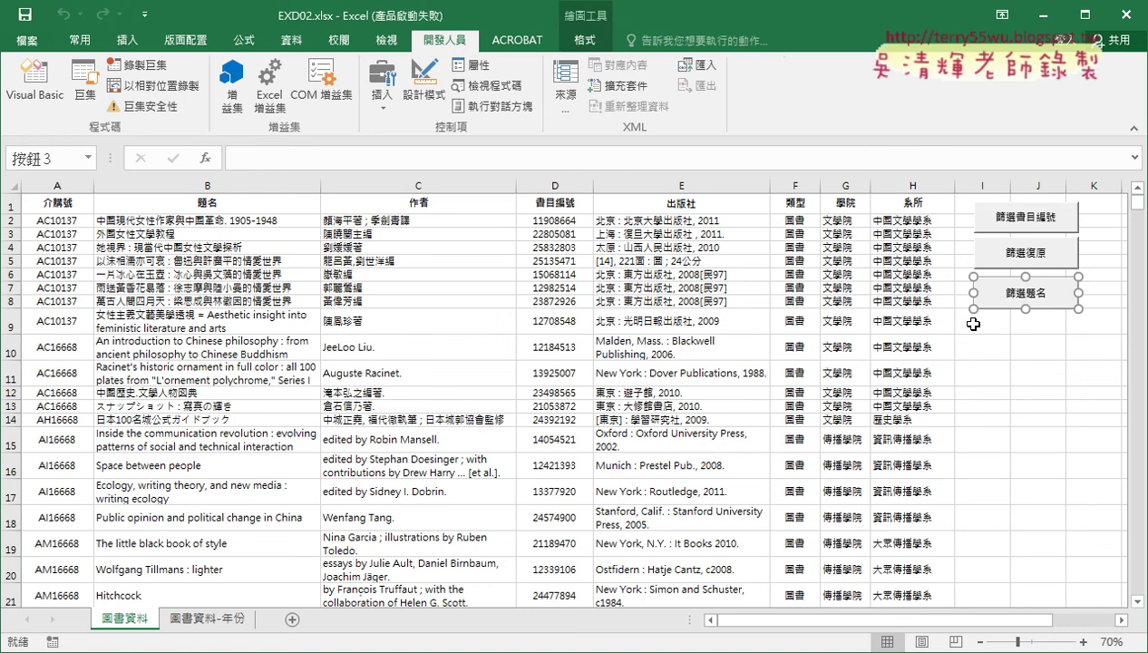
# Step: Paste six 篩選題名 button copies into cells from I9 downward
pyautogui.click(973, 324)
pyautogui.hotkey('ctrl', 'v')
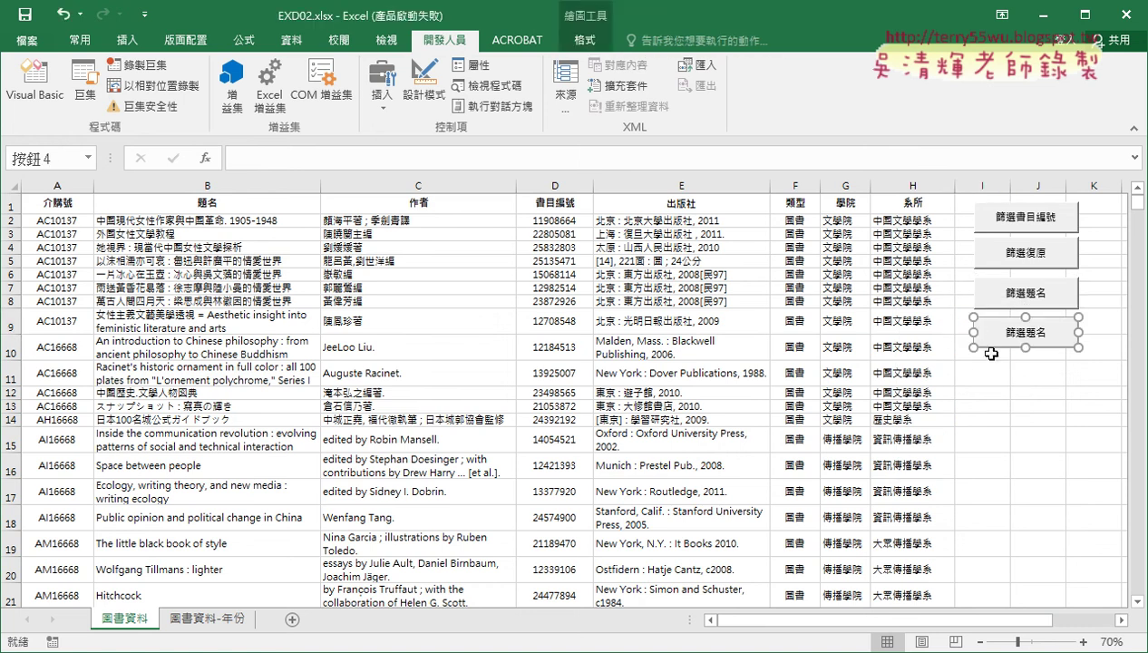
pyautogui.click(980, 359)
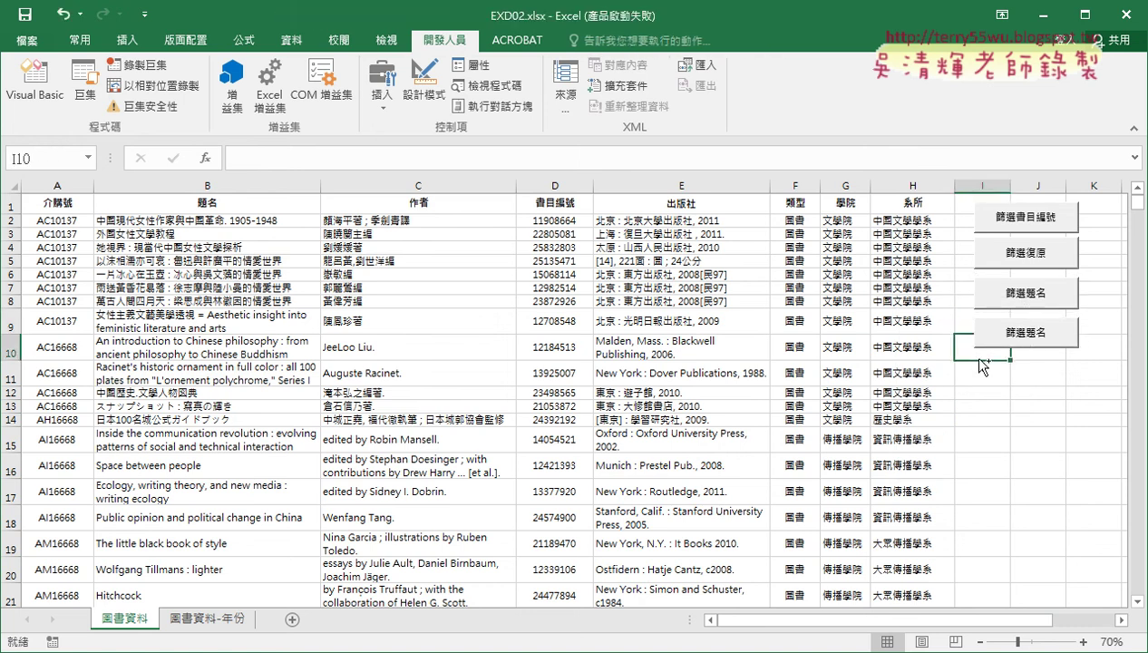
pyautogui.hotkey('ctrl', 'v')
pyautogui.click(963, 382)
pyautogui.hotkey('ctrl', 'v')
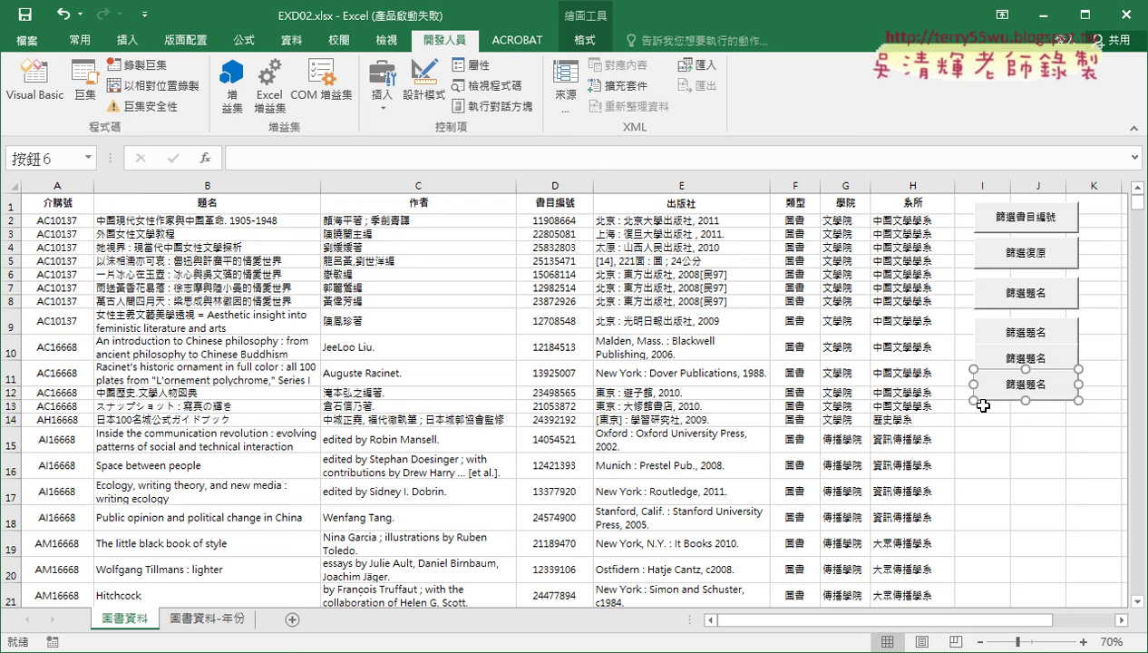
pyautogui.click(982, 413)
pyautogui.hotkey('ctrl', 'v')
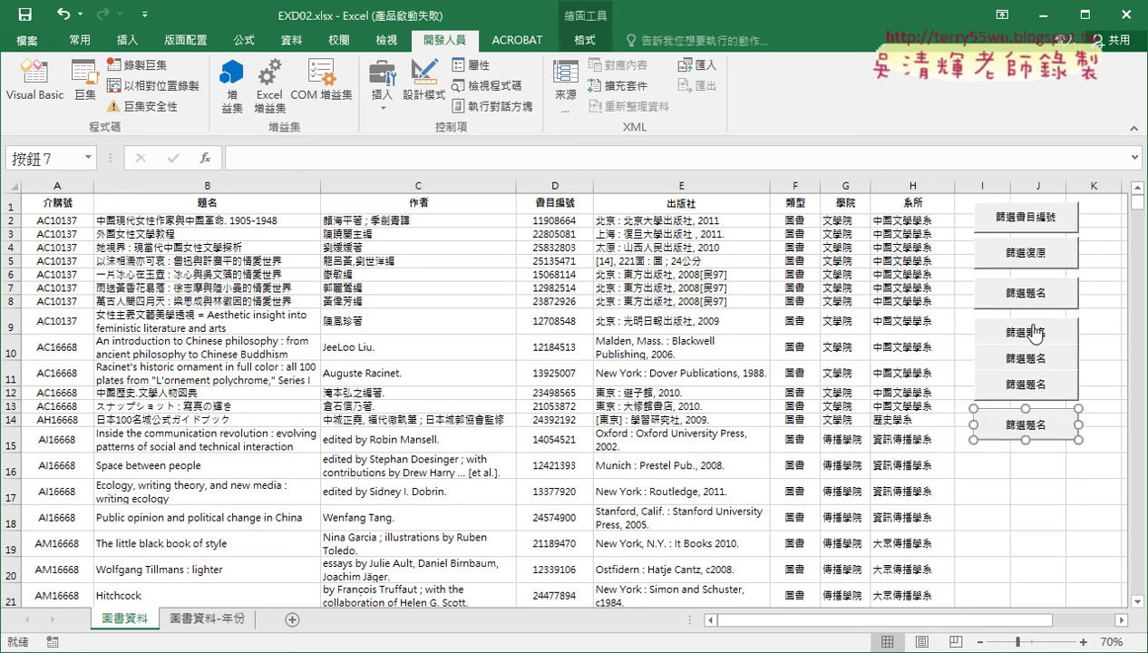
pyautogui.click(976, 451)
pyautogui.hotkey('ctrl', 'v')
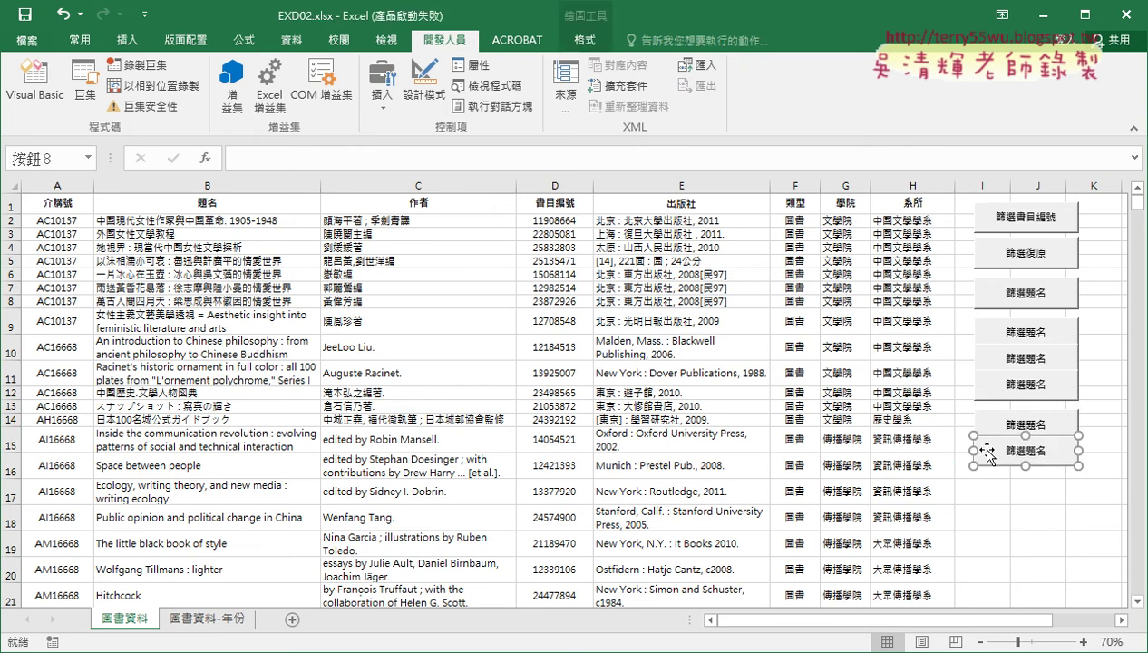
pyautogui.click(987, 480)
pyautogui.hotkey('ctrl', 'v')
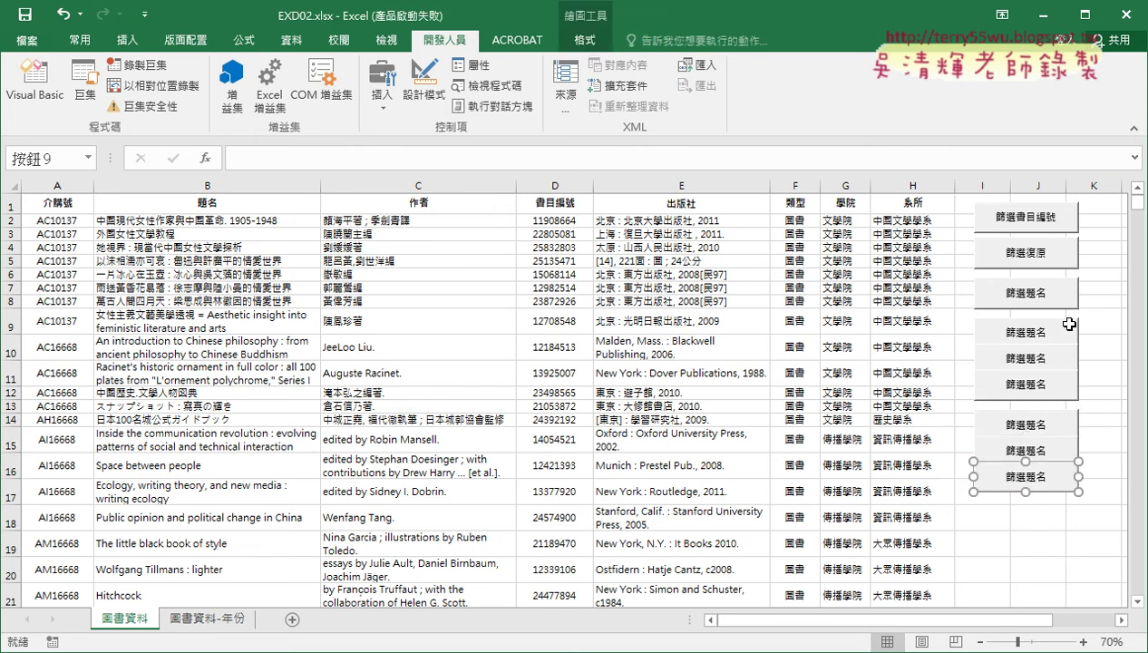
# Step: Assign the 篩選介購號 macro to the fourth button and caption it 篩選介購號
pyautogui.rightClick(1027, 332)
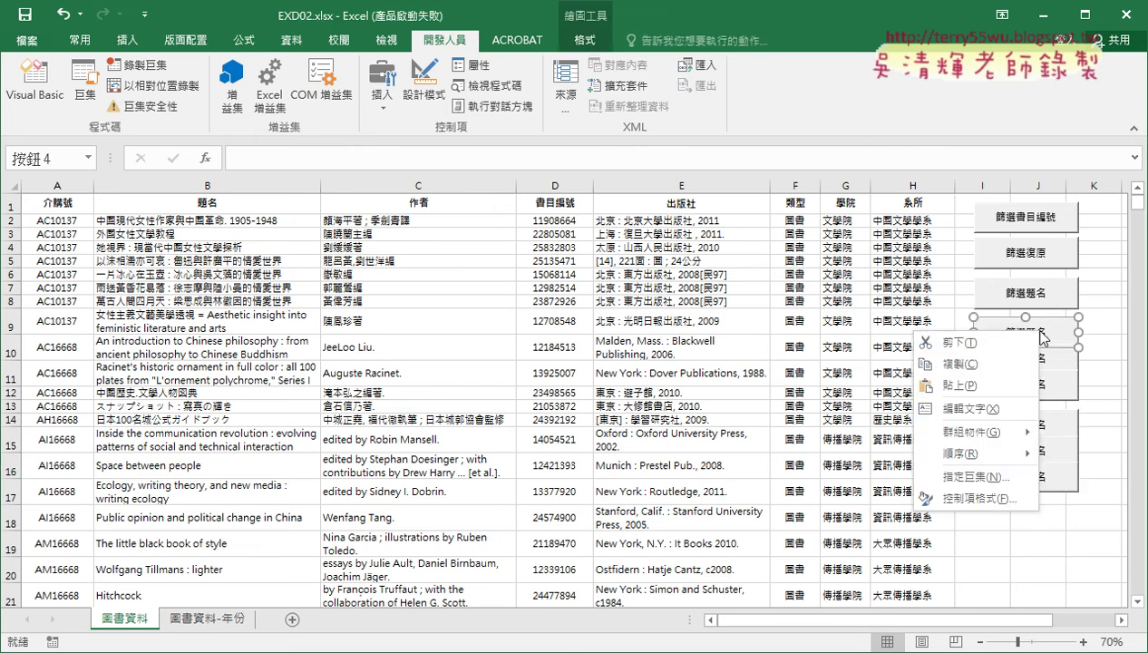
pyautogui.click(1010, 490)
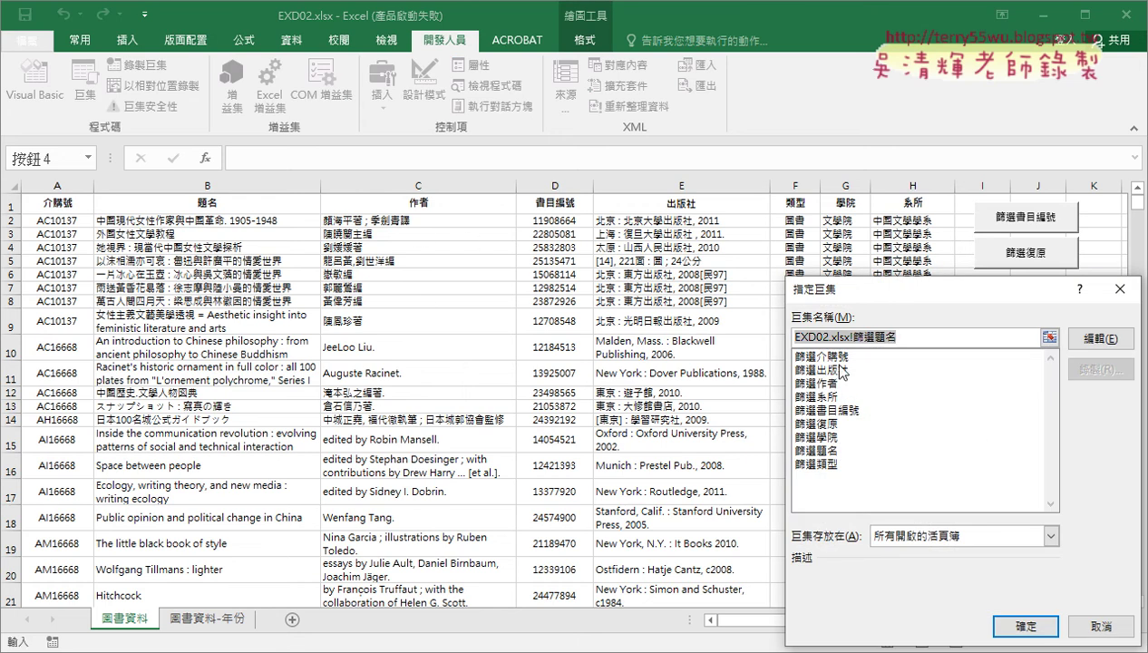
pyautogui.click(874, 355)
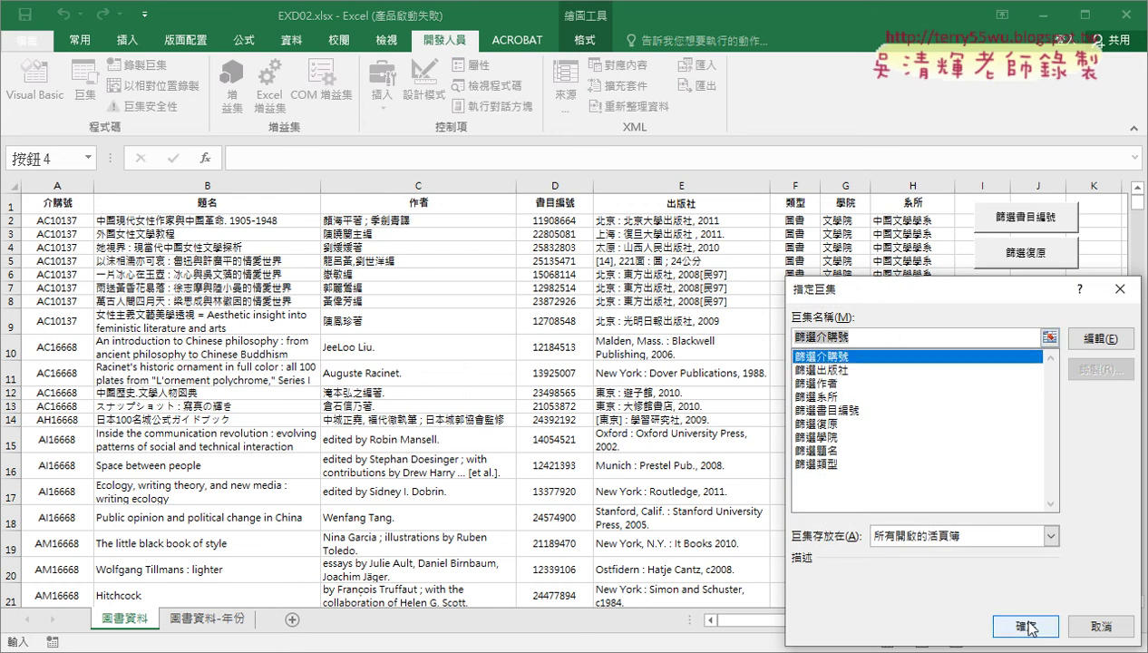
pyautogui.click(1025, 626)
pyautogui.click(1010, 337)
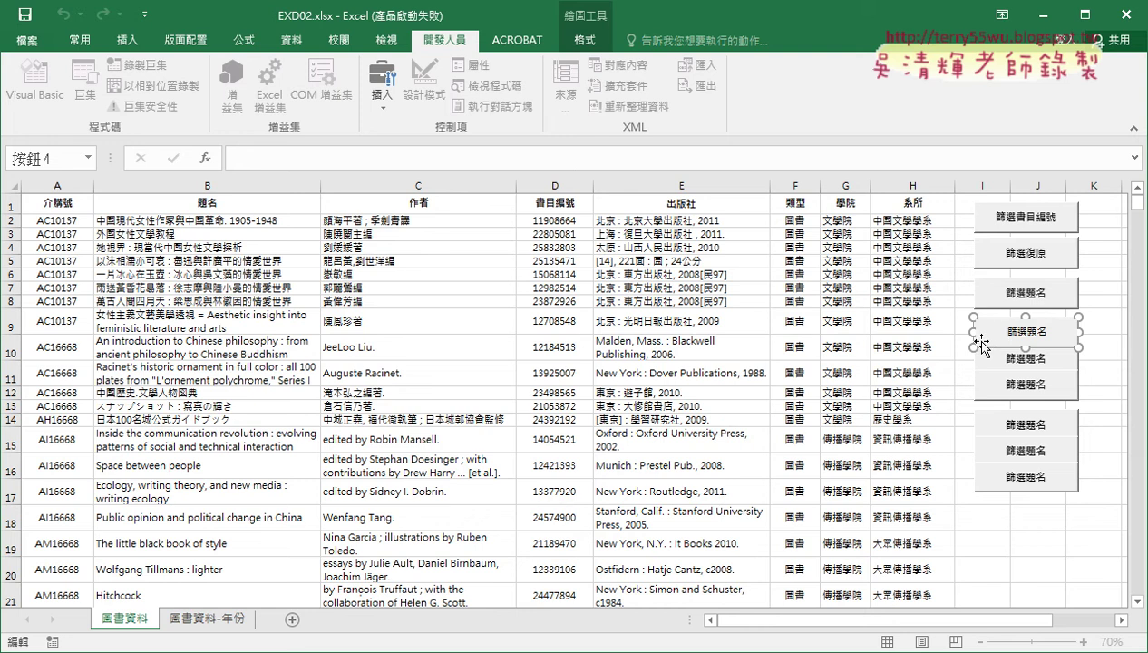
pyautogui.press('BackSpace')
pyautogui.press('BackSpace')
pyautogui.press('BackSpace')
pyautogui.write('篩選介購號')
# Step: Assign 篩選作者 to the next button and caption it 篩選作者
pyautogui.rightClick(1022, 363)
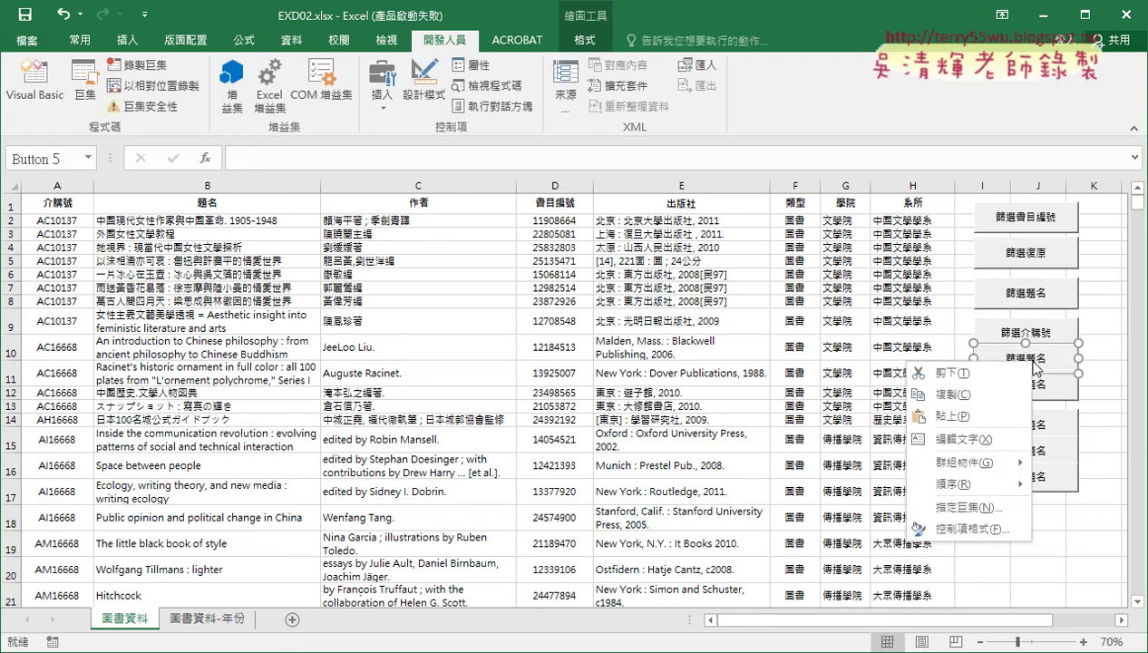
pyautogui.click(943, 506)
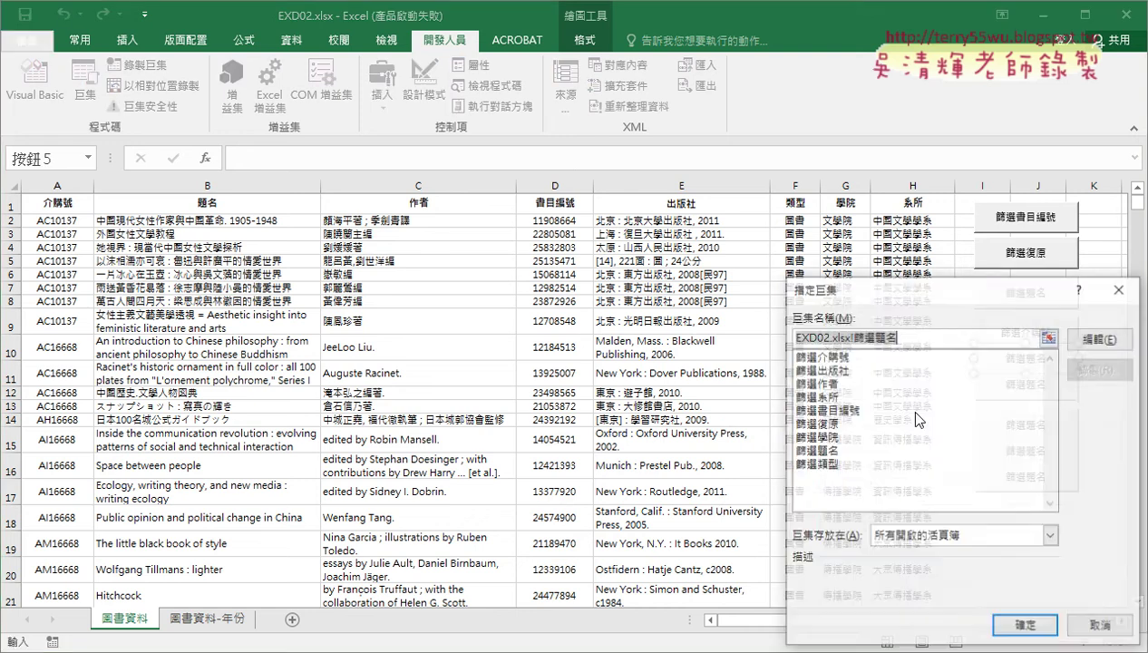
pyautogui.click(831, 383)
pyautogui.click(1023, 626)
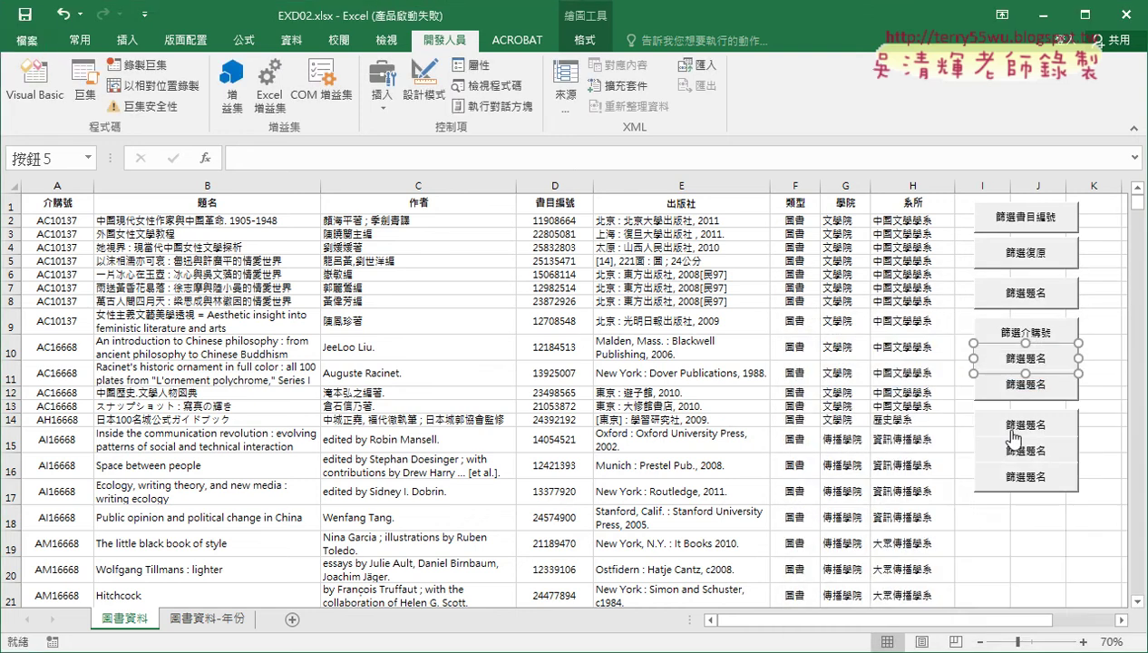
pyautogui.click(996, 361)
pyautogui.press('Delete')
pyautogui.press('Delete')
pyautogui.press('Delete')
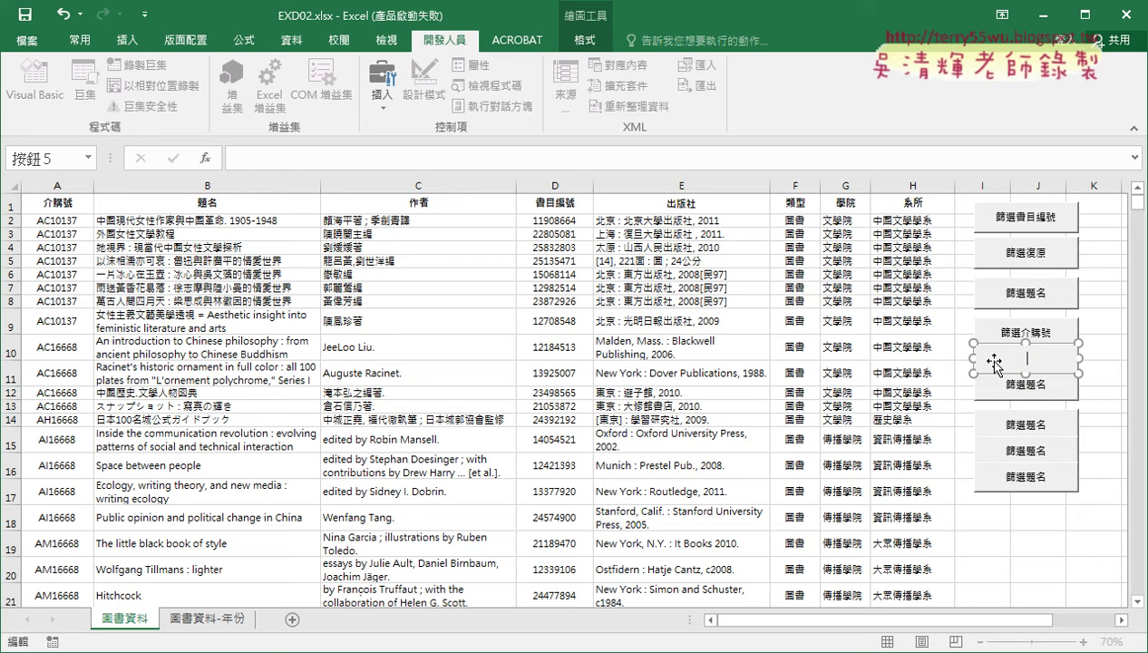
pyautogui.write('篩選作者')
# Step: Assign 篩選出版社 to the button below and caption it 篩選出版社
pyautogui.rightClick(1005, 395)
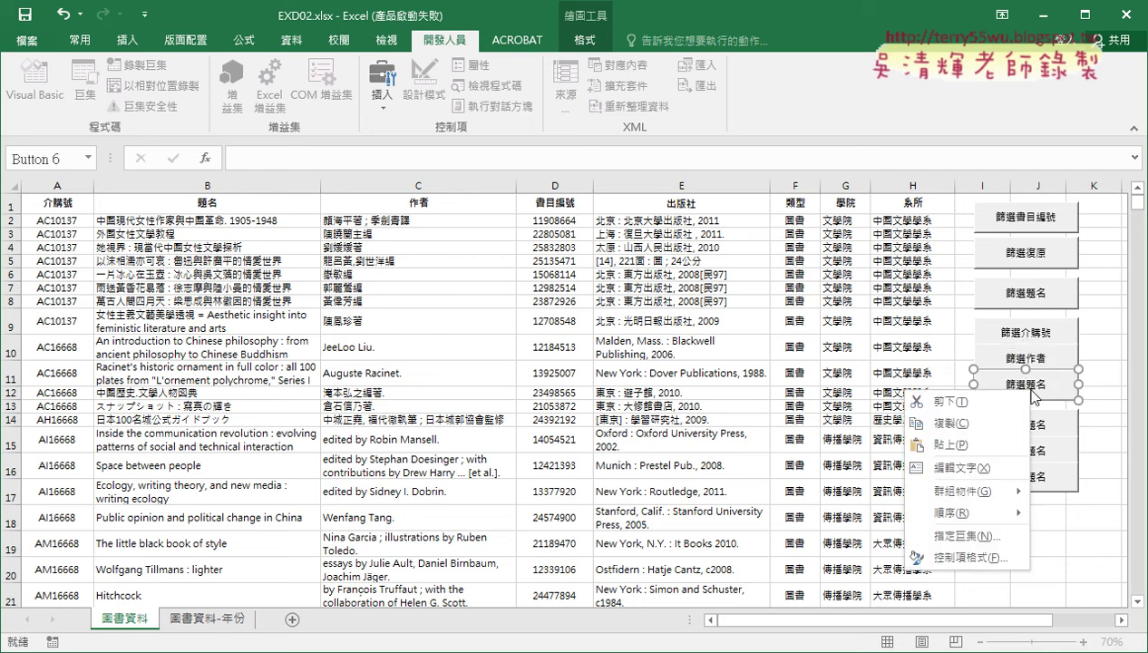
pyautogui.click(980, 535)
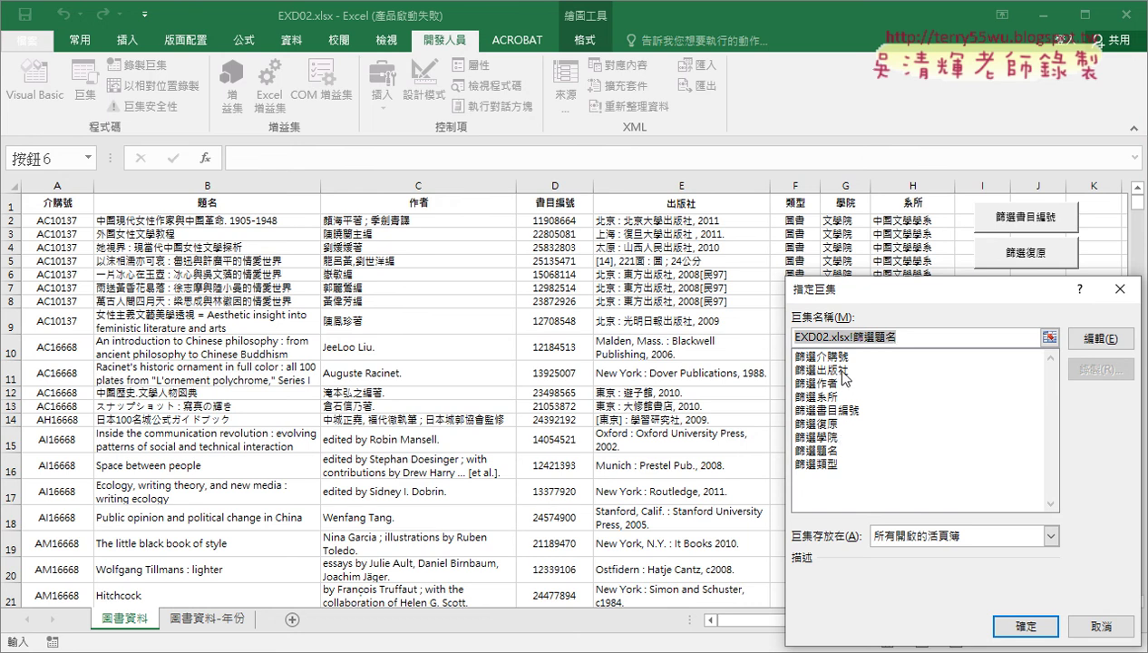
pyautogui.click(843, 370)
pyautogui.click(1053, 623)
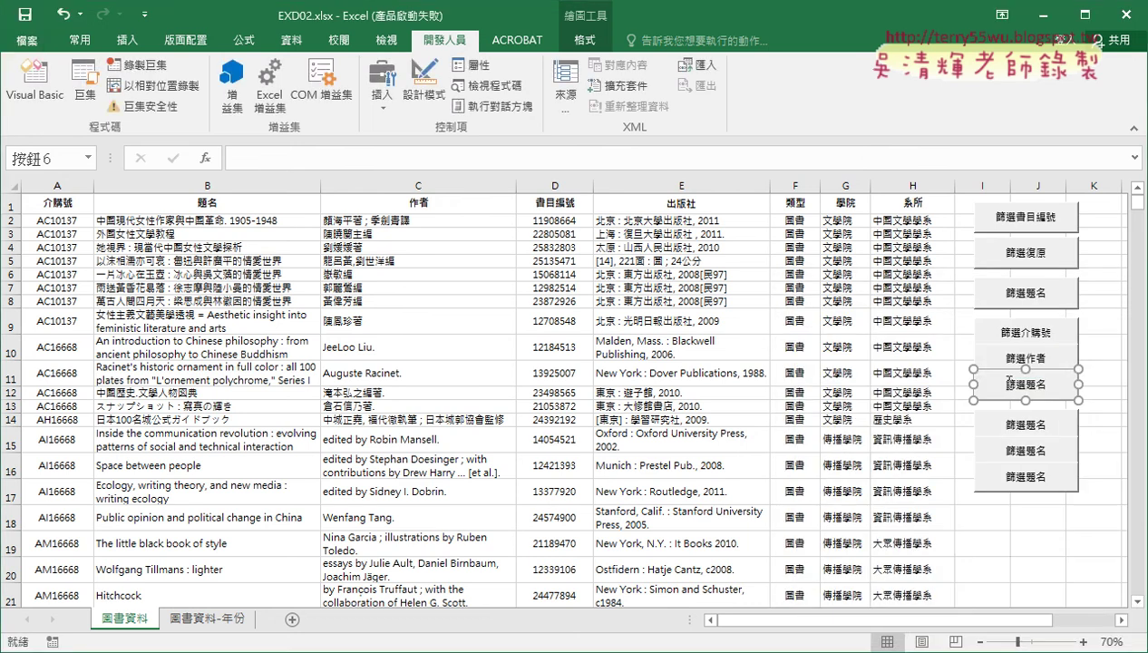
pyautogui.click(1008, 382)
pyautogui.hotkey('ctrl', 'a')
pyautogui.write('篩選出版社')
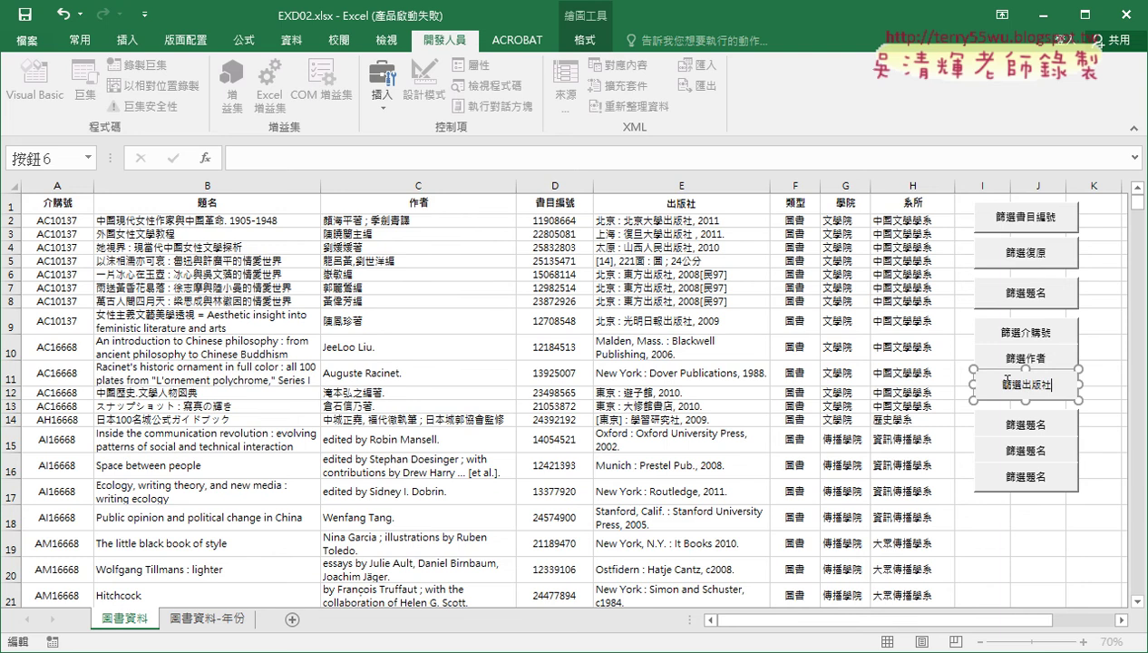
pyautogui.rightClick(1034, 430)
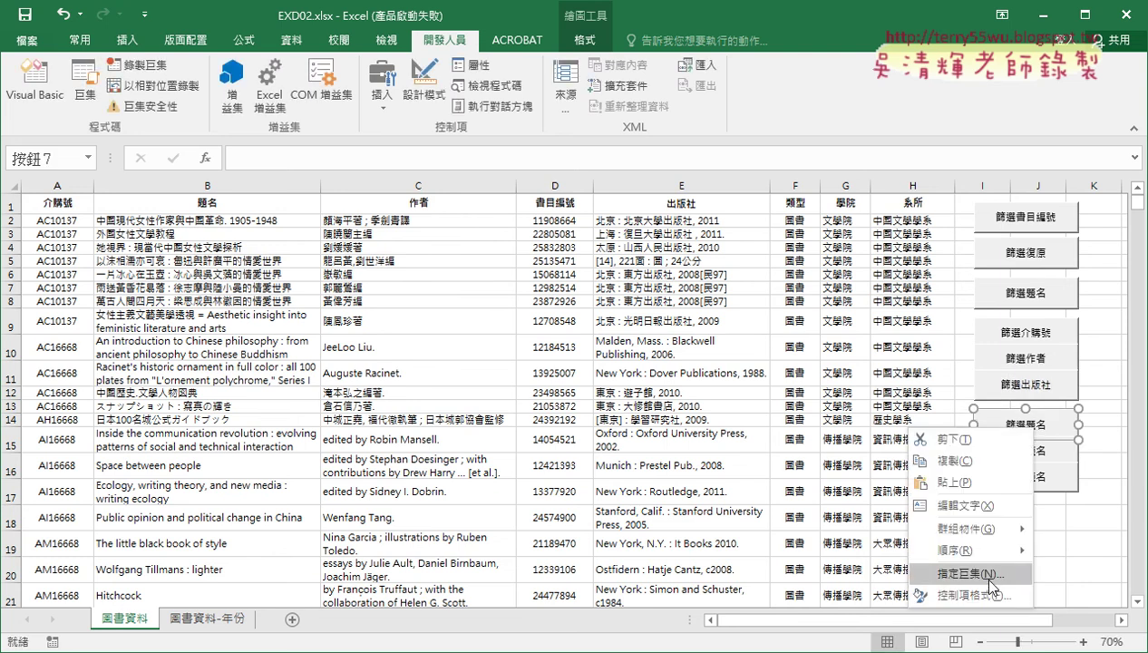
# Step: Assign 篩選類型 to the first bottom button and caption it 篩選類型
pyautogui.click(978, 573)
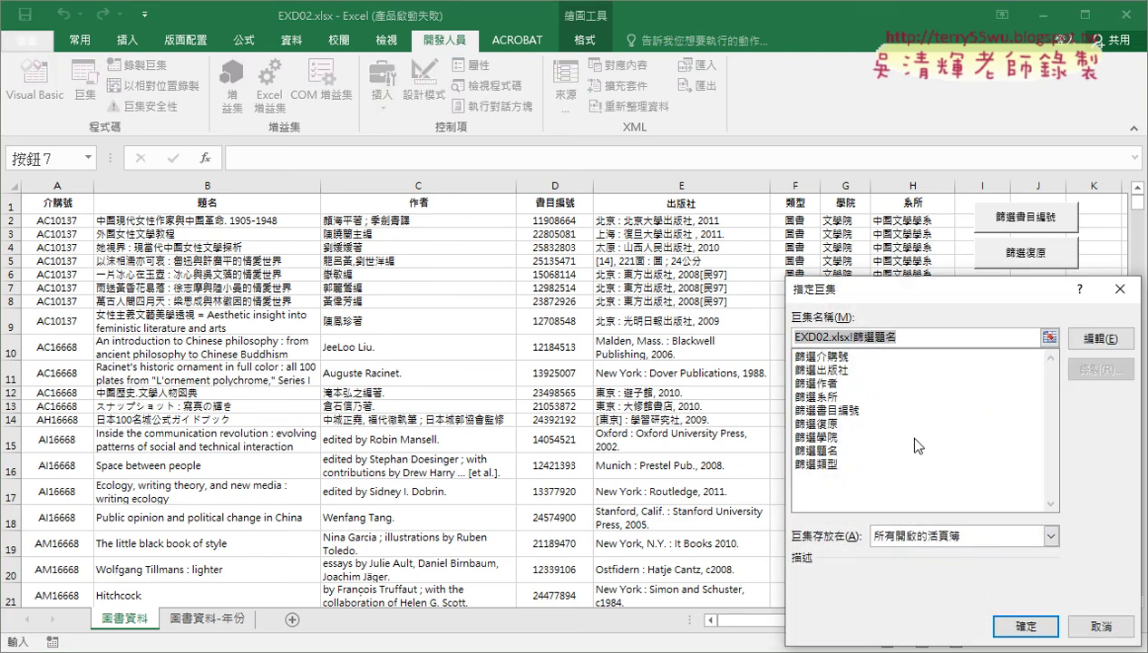
pyautogui.click(829, 464)
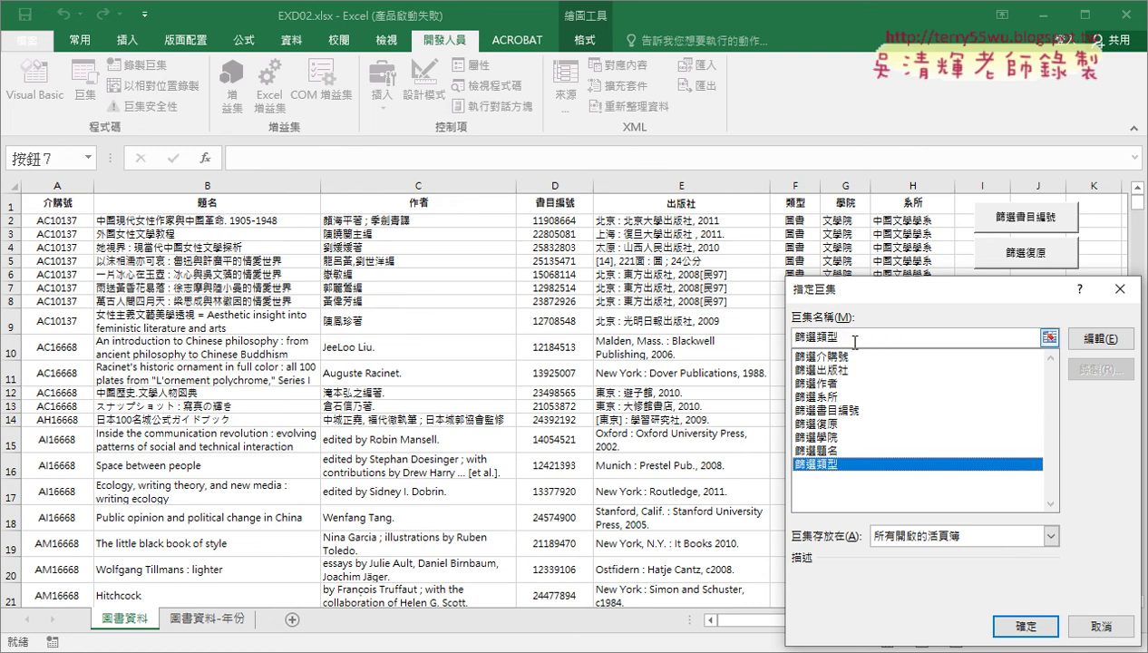
pyautogui.click(1025, 626)
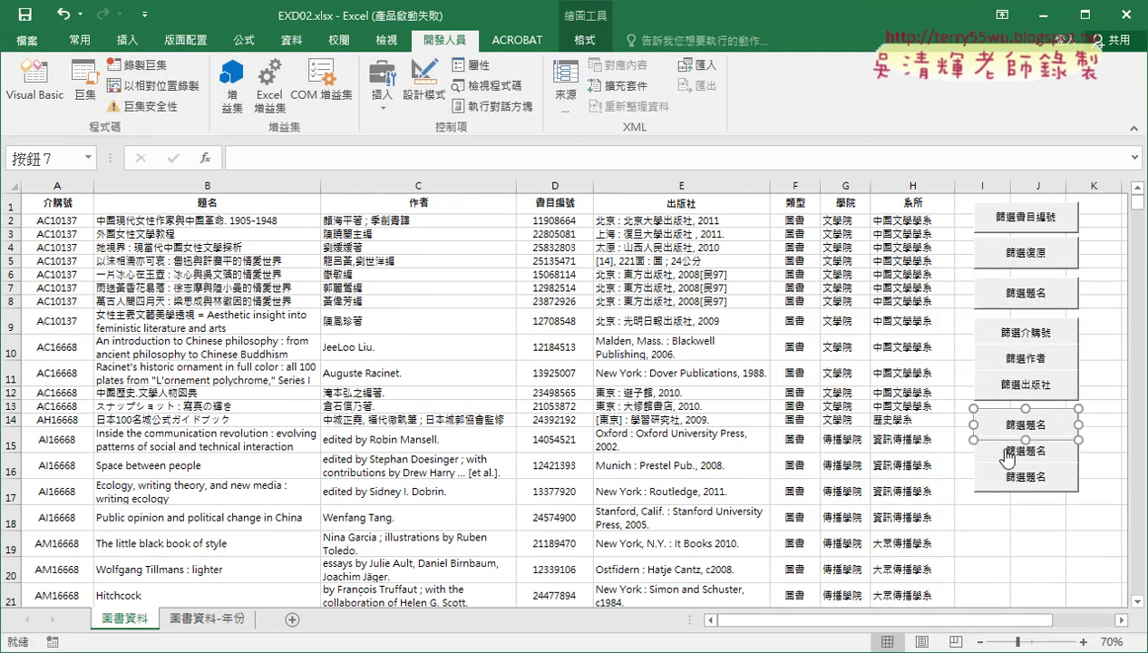
pyautogui.click(1012, 415)
pyautogui.write('類型')
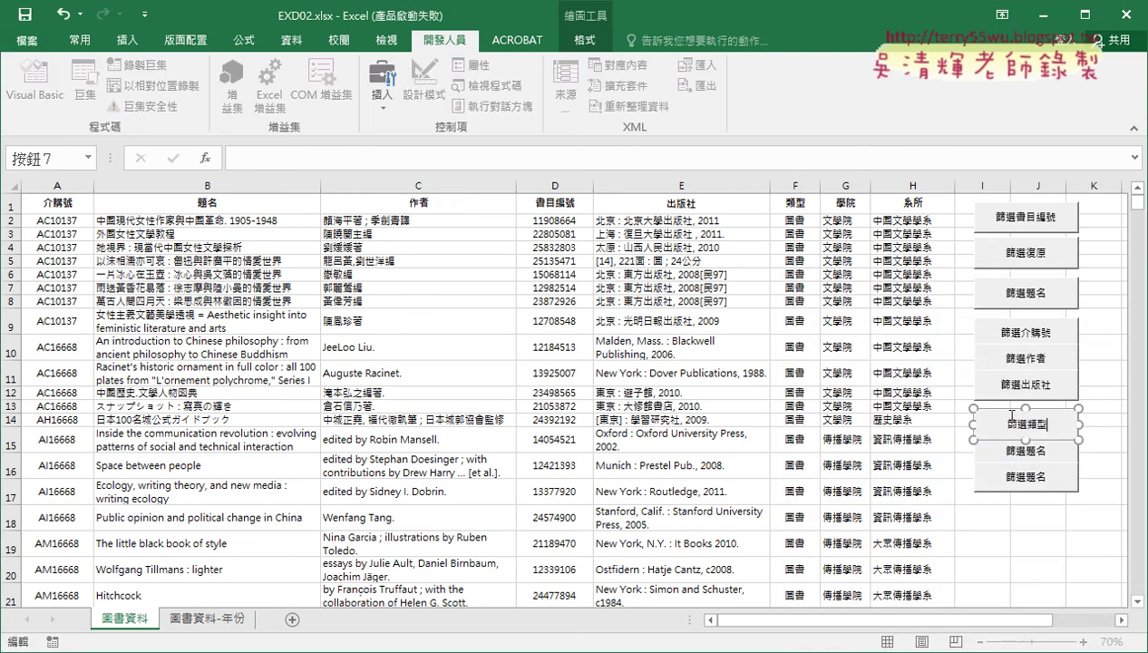
# Step: Assign 篩選學院 to the second bottom button and caption it 篩選學院
pyautogui.rightClick(1034, 457)
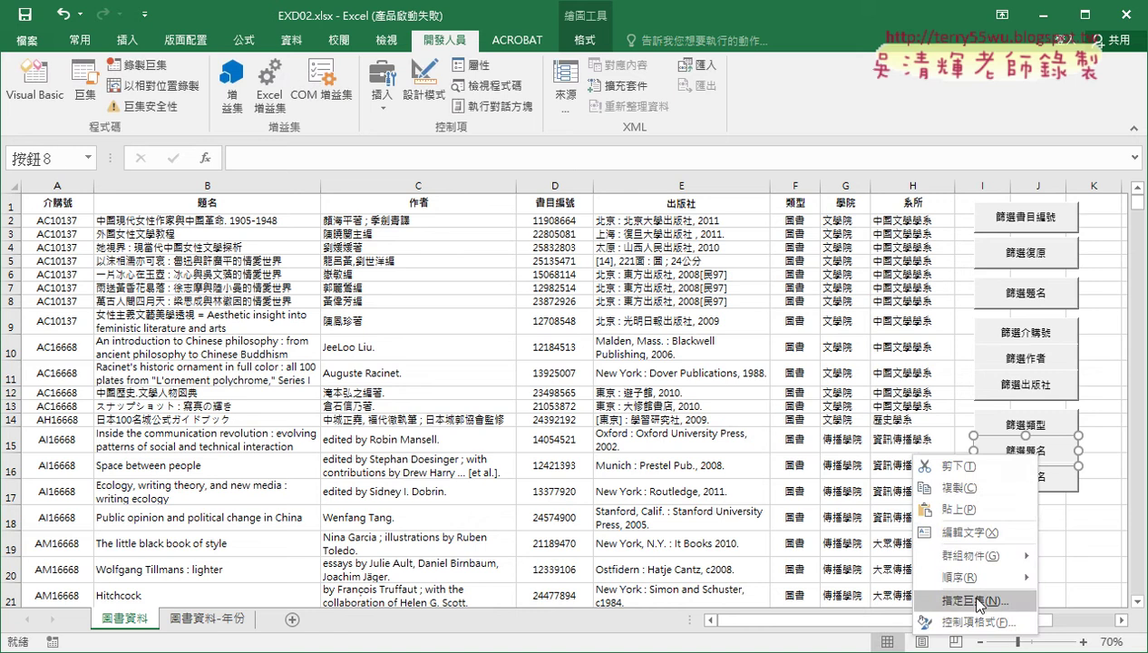
pyautogui.click(965, 601)
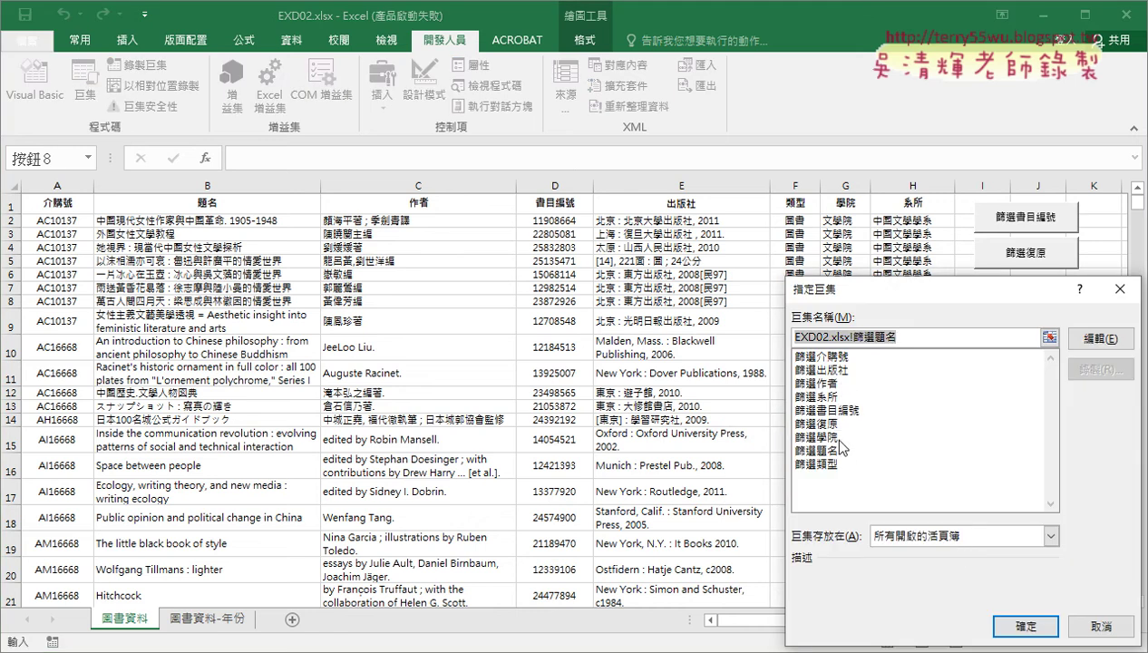
pyautogui.click(833, 451)
pyautogui.click(1024, 626)
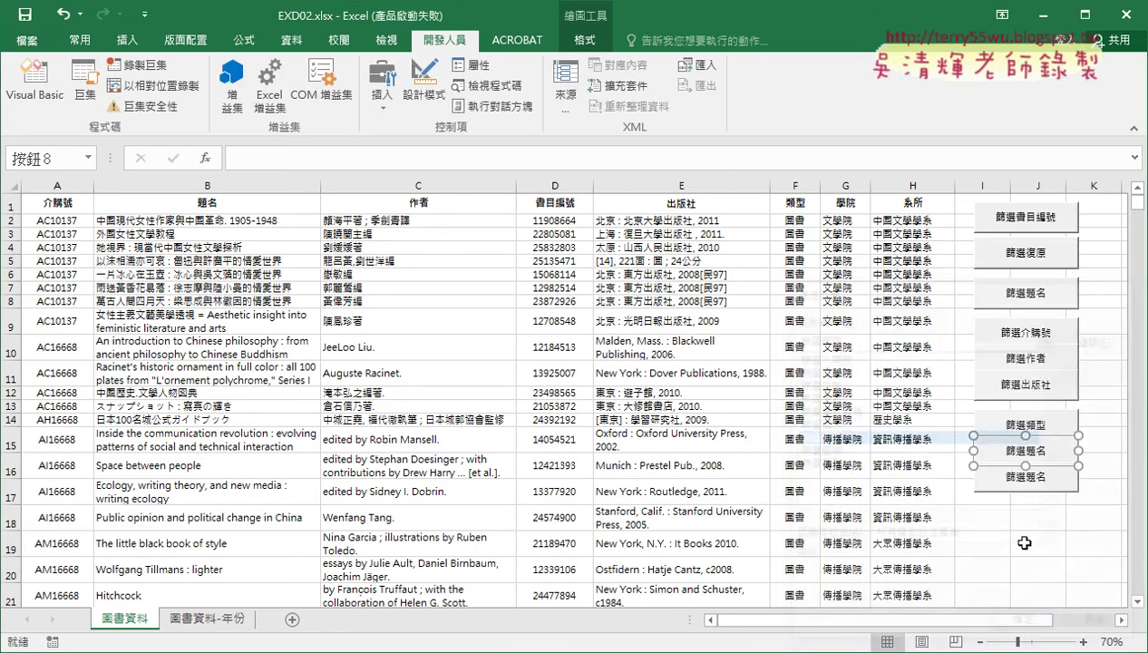
pyautogui.click(1011, 450)
pyautogui.press('Delete')
pyautogui.press('Delete')
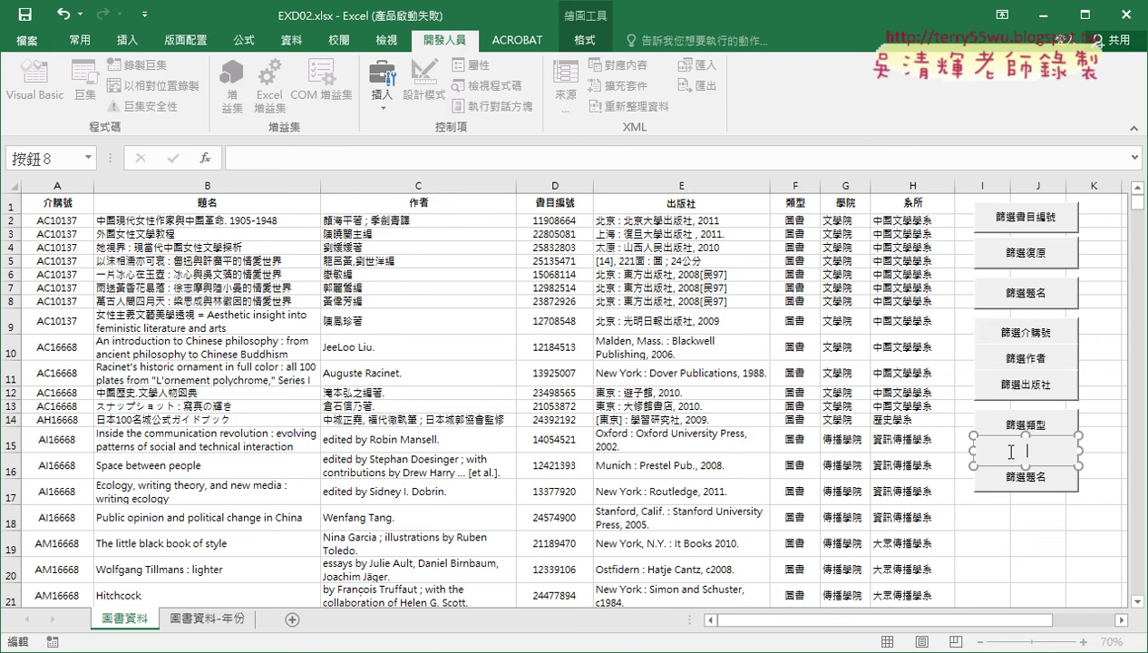
pyautogui.write('篩選學院')
# Step: Assign 篩選系所 to the third bottom button and clear its old caption
pyautogui.rightClick(1031, 481)
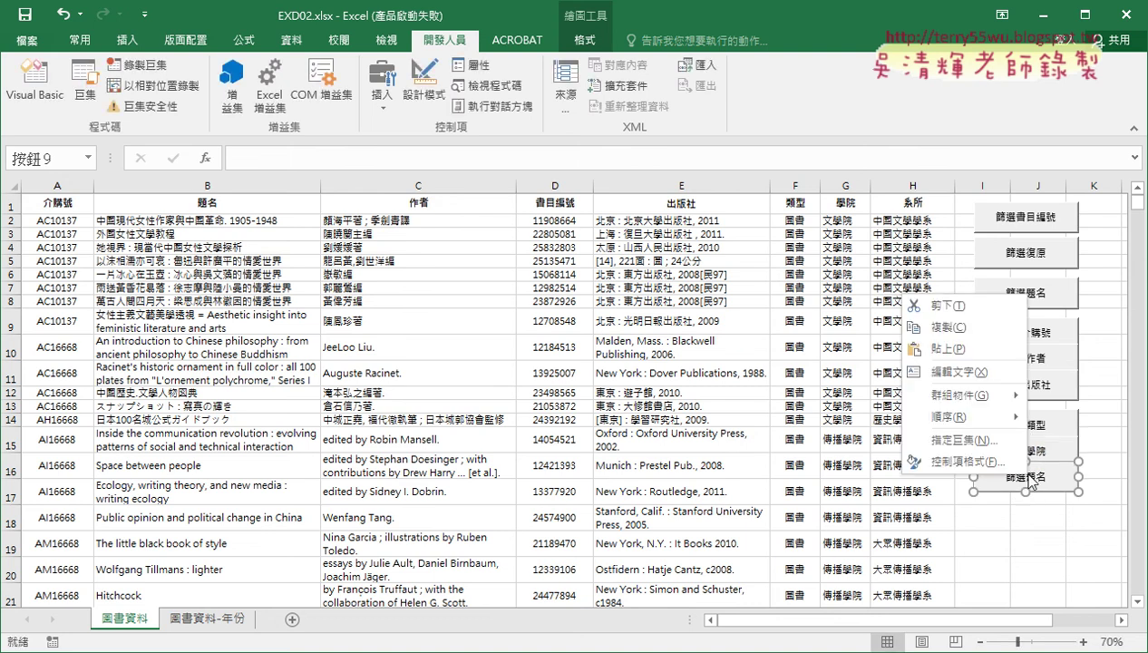
pyautogui.click(982, 451)
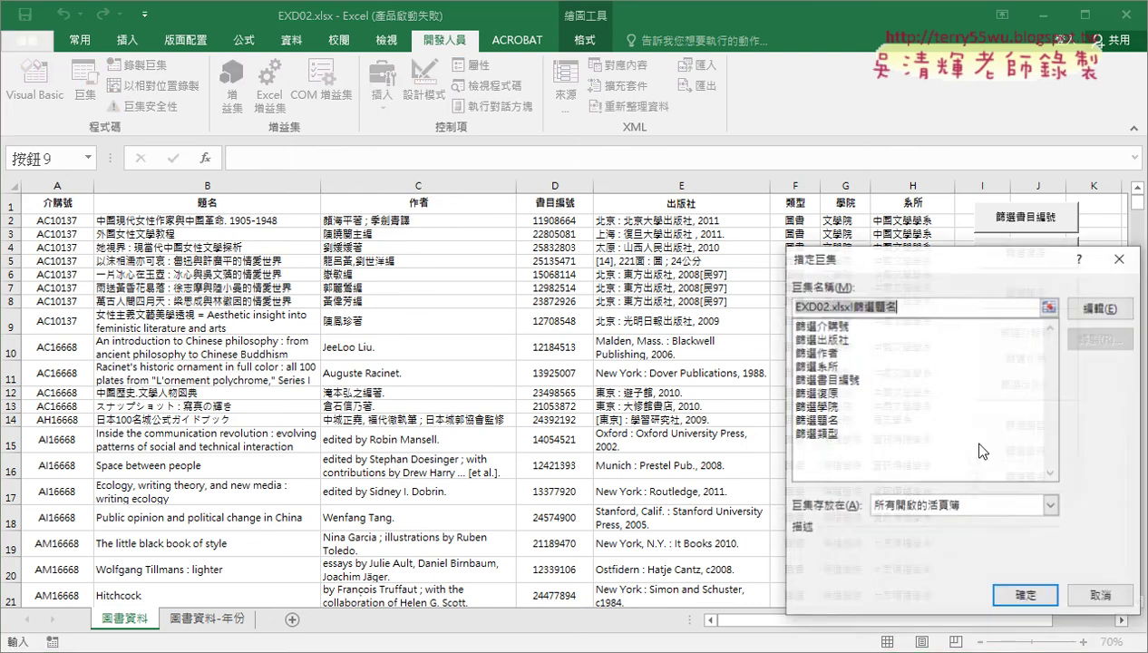
pyautogui.click(833, 367)
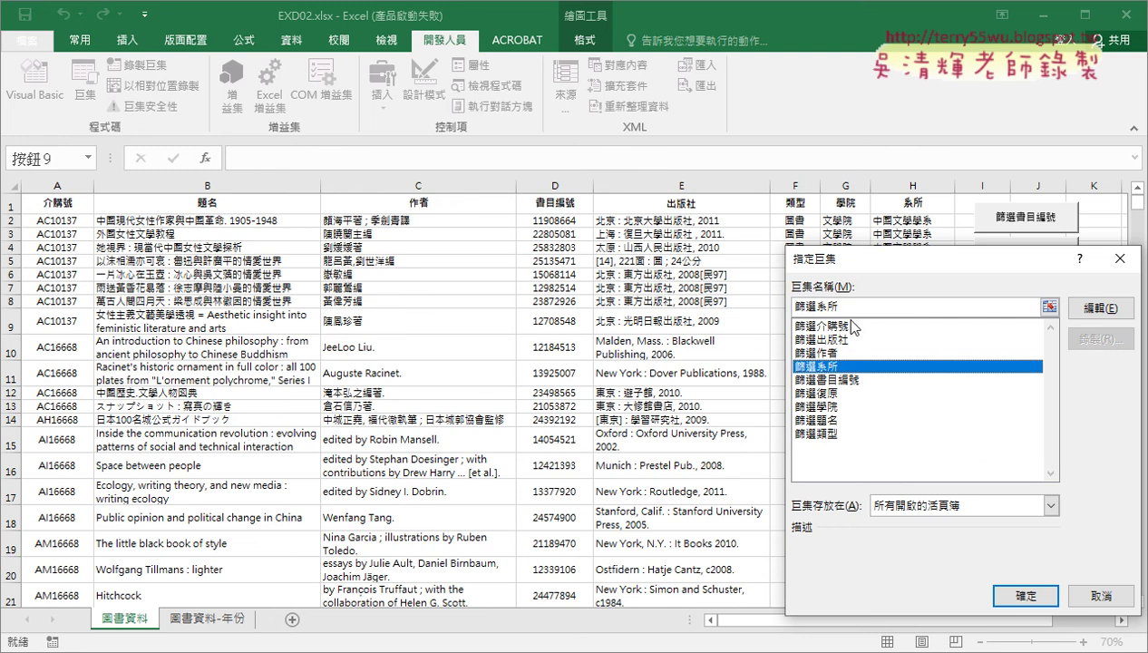
pyautogui.click(1025, 596)
pyautogui.press('BackSpace')
pyautogui.press('BackSpace')
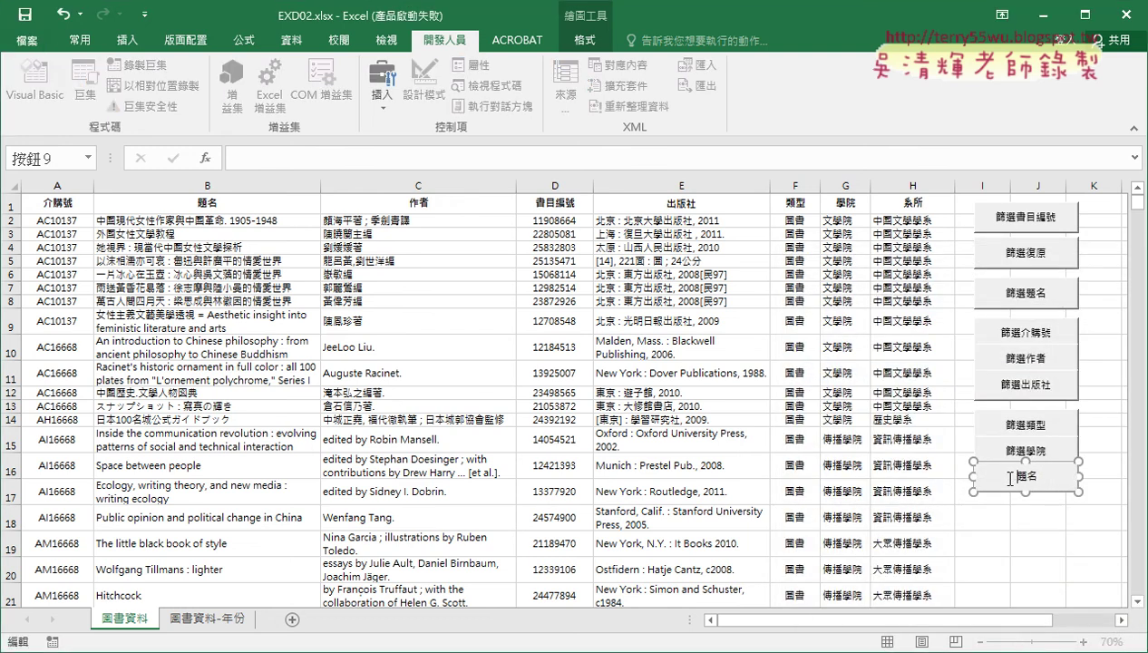
pyautogui.press('BackSpace')
pyautogui.press('BackSpace')
# Step: Finish the 篩選系所 caption, then nudge the 篩選出版社 button slightly right and down
pyautogui.write('篩選系所')
pyautogui.click(1038, 566)
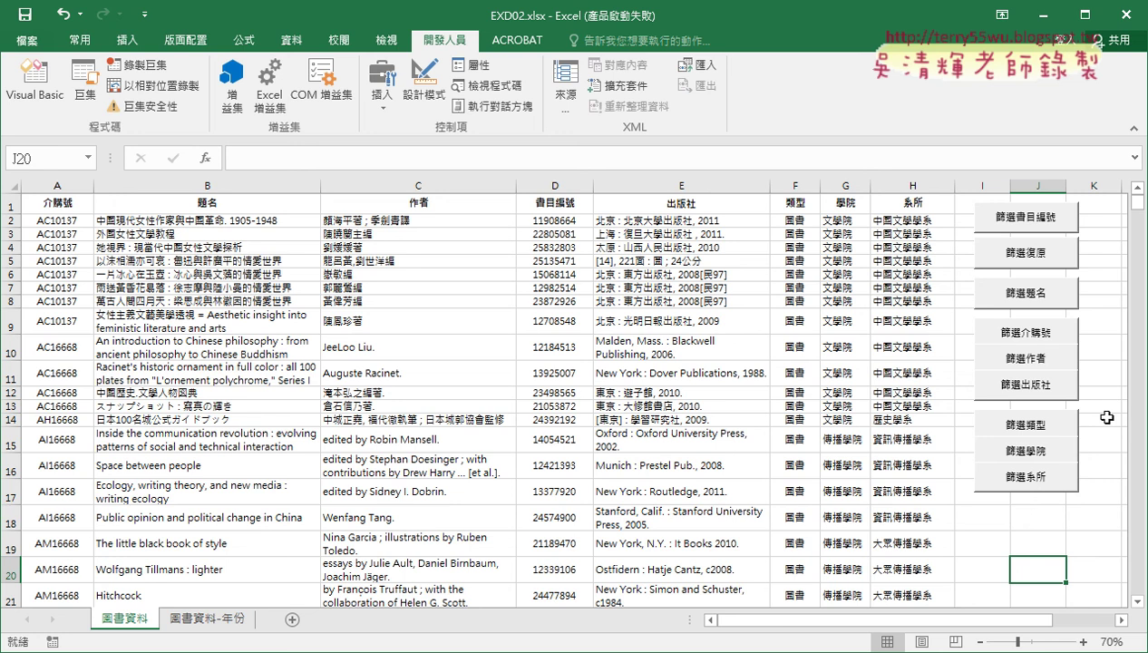
pyautogui.keyDown('ctrl'); pyautogui.click(1068, 390); pyautogui.keyUp('ctrl')
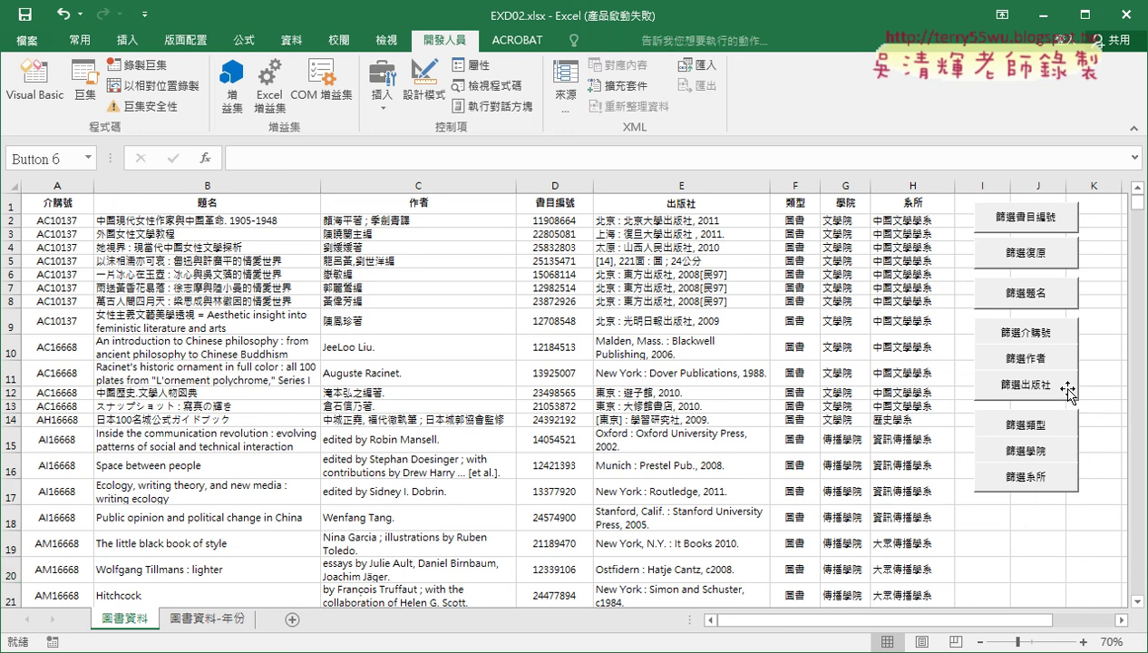
pyautogui.moveTo(1069, 390); pyautogui.dragTo(1085, 396)
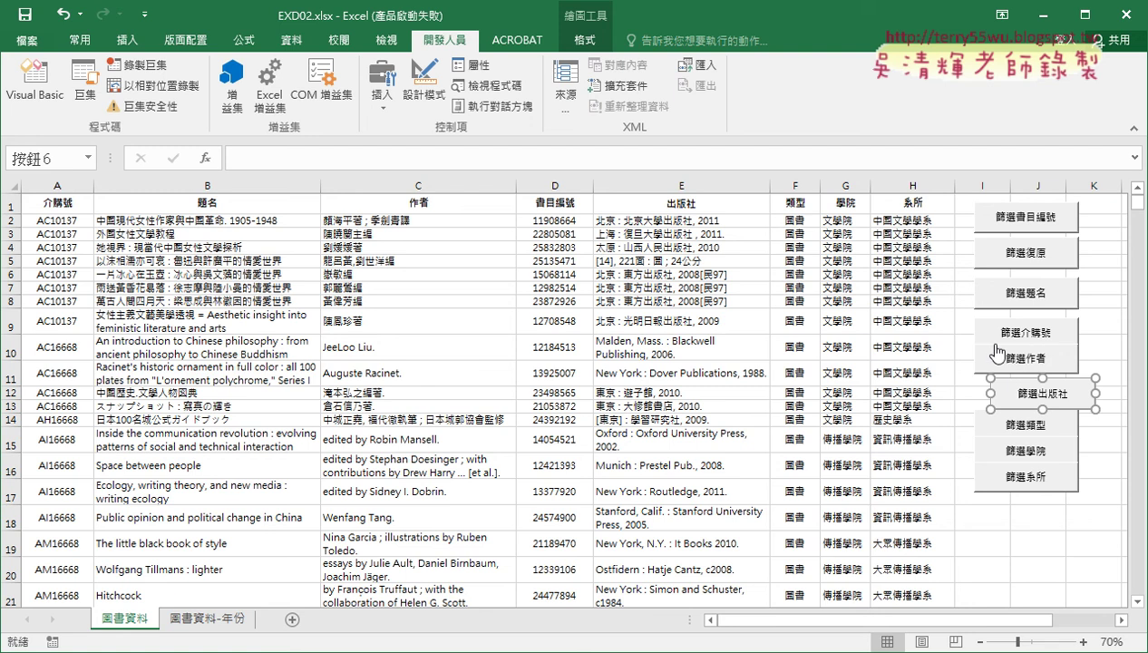
pyautogui.click(1081, 350)
pyautogui.keyDown('ctrl'); pyautogui.click(1011, 355); pyautogui.keyUp('ctrl')
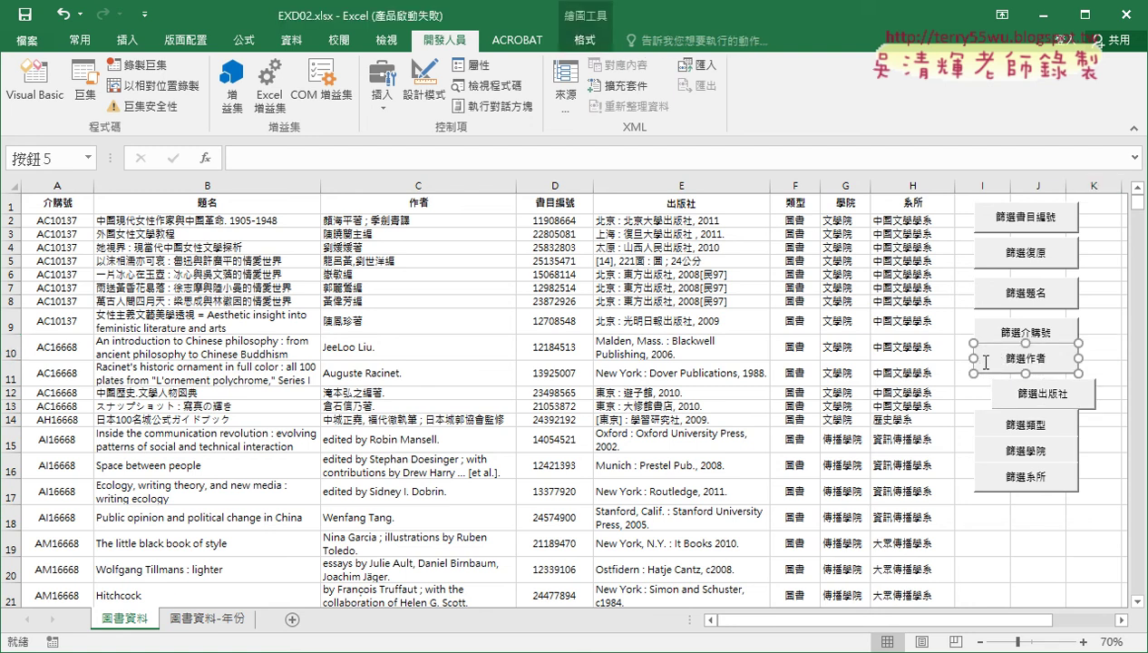
pyautogui.click(1093, 353)
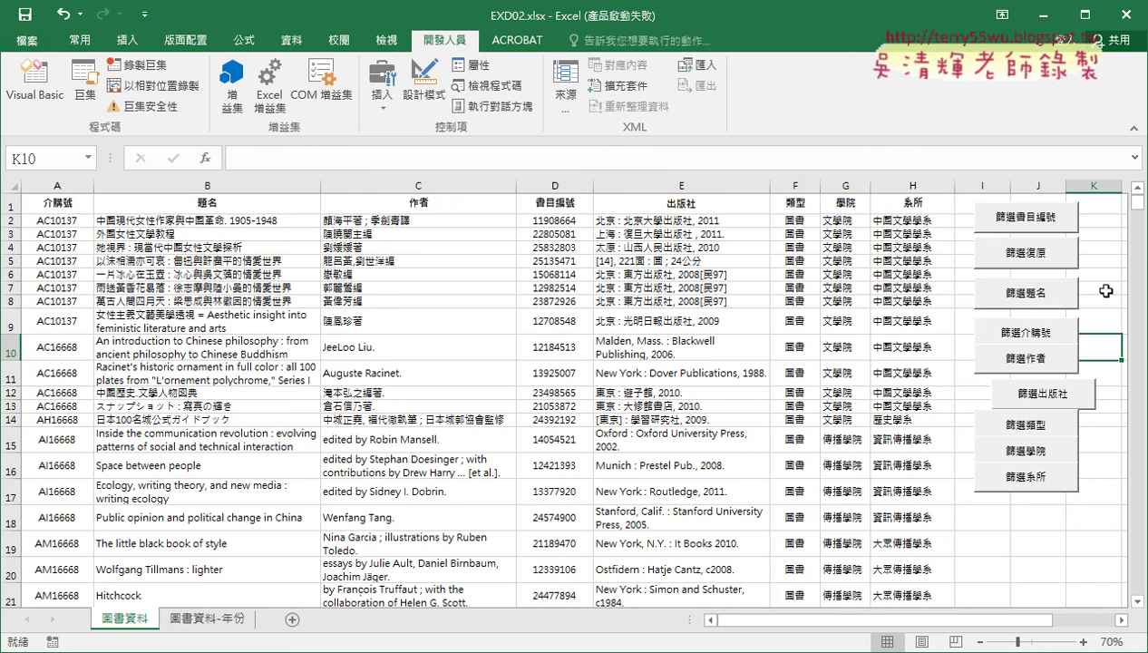
# Step: Select all nine filter buttons, from 篩選書目編號 through 篩選系所
pyautogui.keyDown('ctrl'); pyautogui.click(1036, 224); pyautogui.keyUp('ctrl')
pyautogui.keyDown('ctrl'); pyautogui.click(1016, 258); pyautogui.keyUp('ctrl')
pyautogui.keyDown('ctrl'); pyautogui.click(1013, 289); pyautogui.keyUp('ctrl')
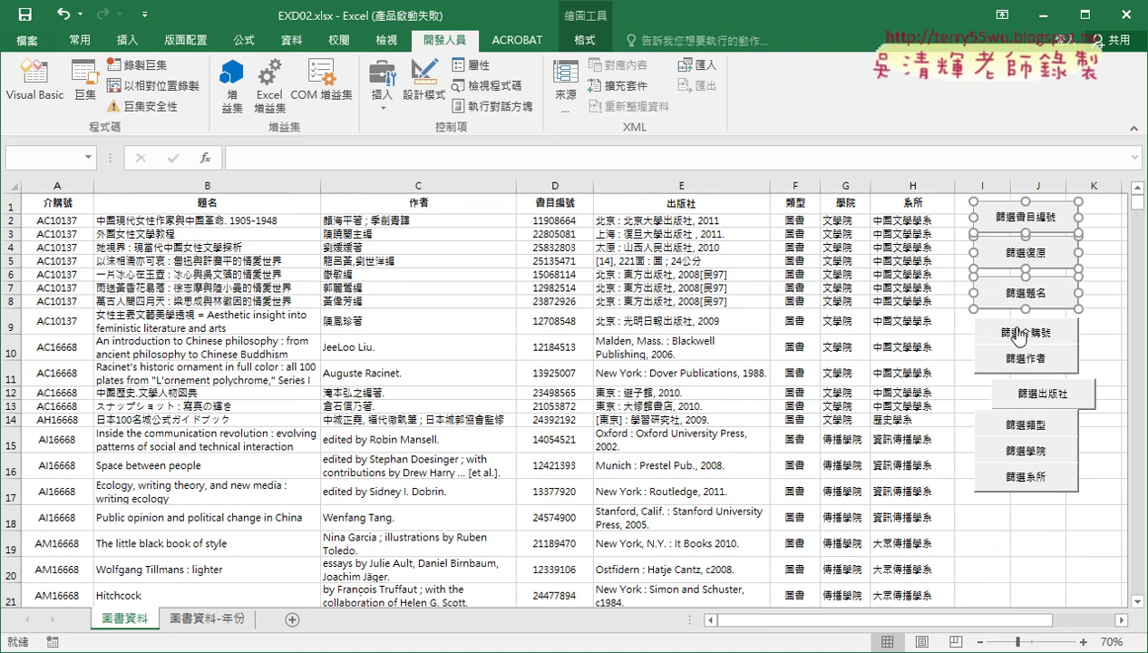
pyautogui.keyDown('ctrl'); pyautogui.click(1018, 336); pyautogui.keyUp('ctrl')
pyautogui.keyDown('ctrl'); pyautogui.click(1009, 360); pyautogui.keyUp('ctrl')
pyautogui.keyDown('ctrl'); pyautogui.click(1016, 392); pyautogui.keyUp('ctrl')
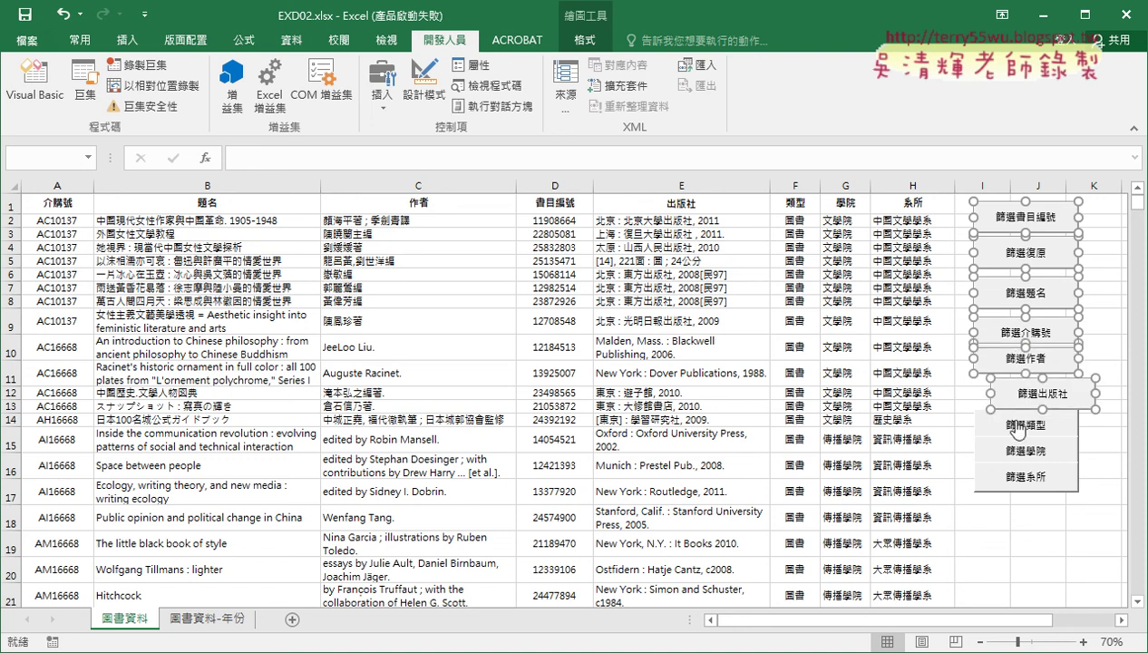
pyautogui.keyDown('ctrl'); pyautogui.click(1017, 429); pyautogui.keyUp('ctrl')
pyautogui.keyDown('ctrl'); pyautogui.click(1007, 451); pyautogui.keyUp('ctrl')
pyautogui.keyDown('ctrl'); pyautogui.click(1007, 478); pyautogui.keyUp('ctrl')
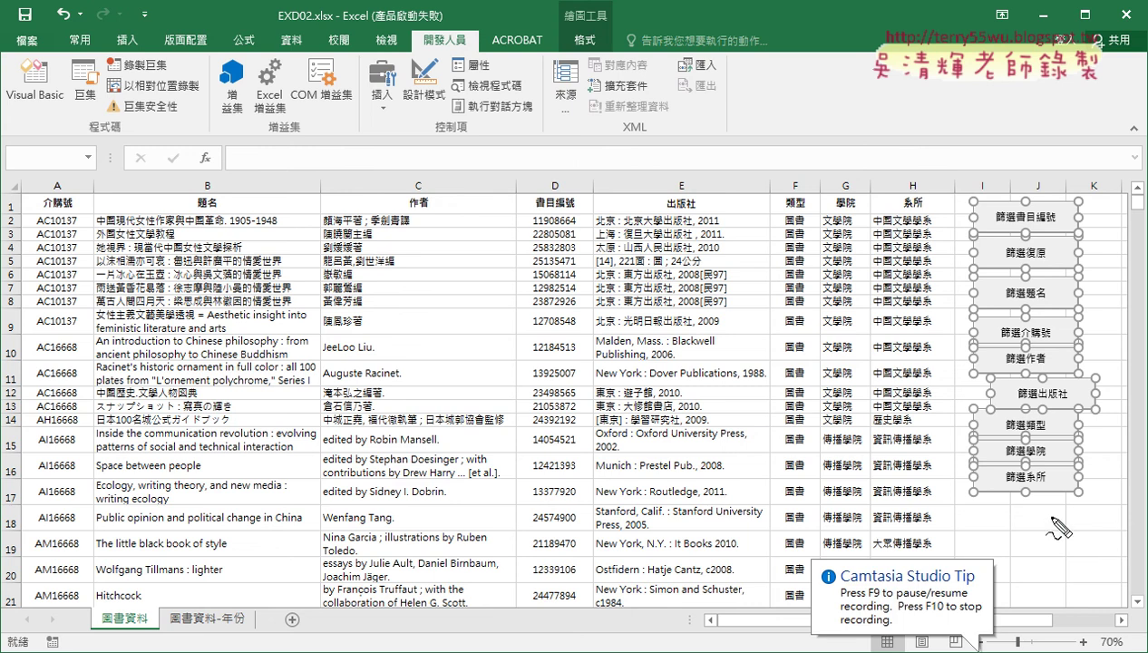
# Step: Show the Drawing Tools Format tab for the selected buttons, with size 4.4 公分
pyautogui.moveTo(1050, 517)
pyautogui.mouseDown()
pyautogui.moveTo(903, 204)
pyautogui.moveTo(1049, 519)
pyautogui.mouseUp()
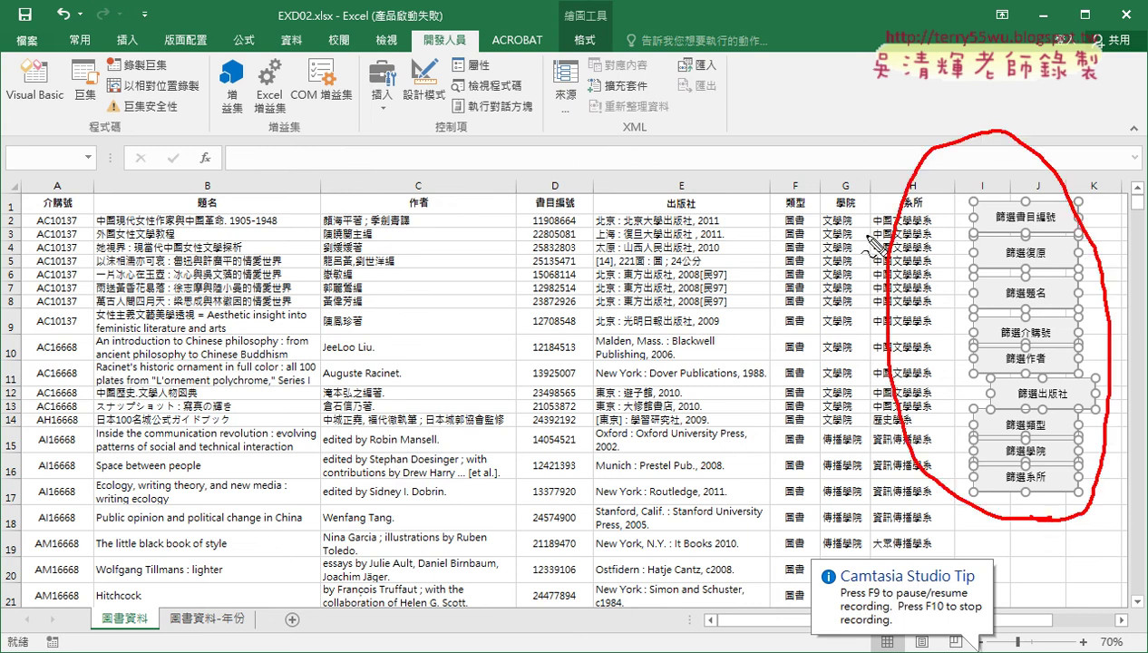
pyautogui.moveTo(870, 201); pyautogui.dragTo(637, 65)
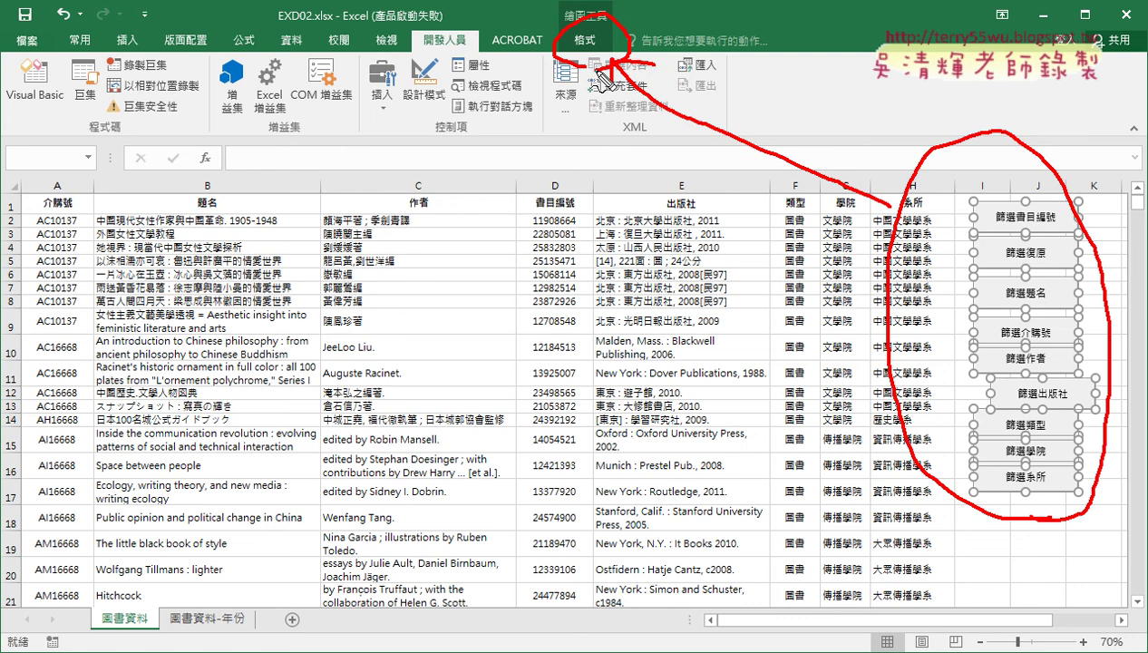
pyautogui.press('Escape')
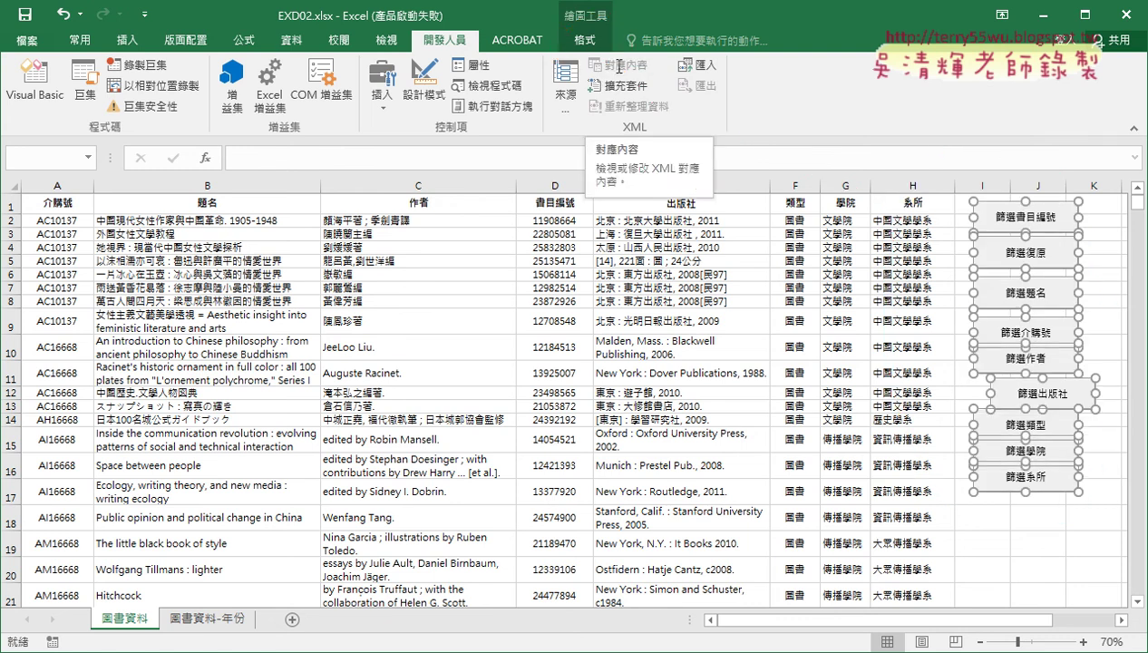
pyautogui.click(580, 41)
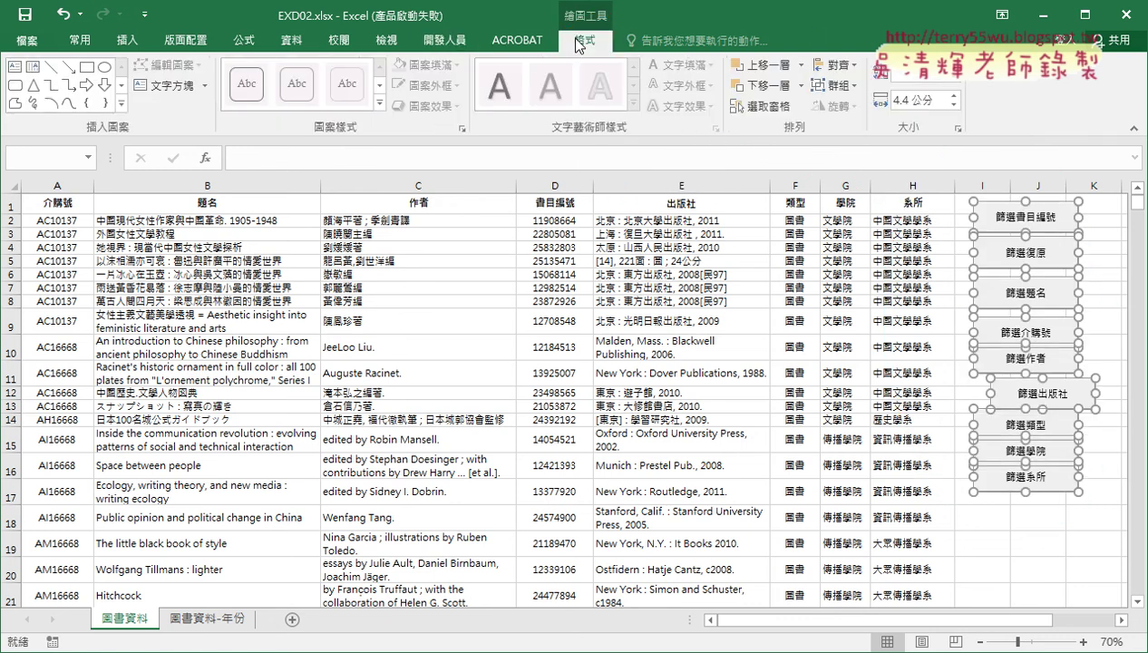
# Step: Align the nine filter buttons along their left edges
pyautogui.hotkey('ctrl', '2')
pyautogui.moveTo(619, 40); pyautogui.dragTo(610, 17)
pyautogui.moveTo(853, 86); pyautogui.dragTo(836, 91)
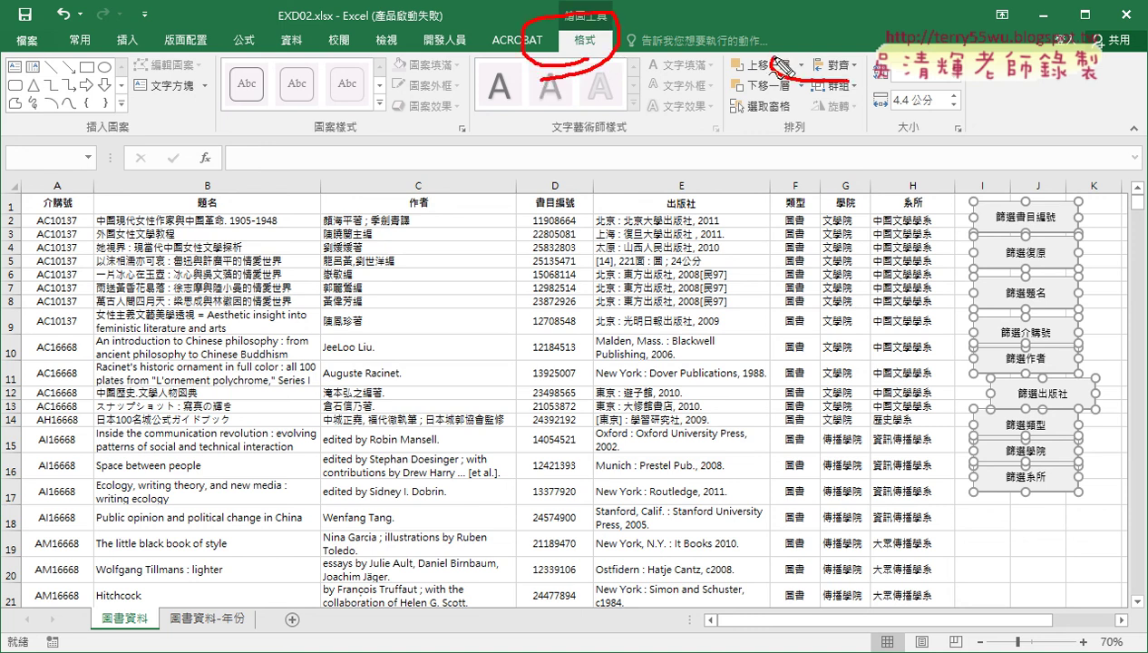
pyautogui.moveTo(617, 47); pyautogui.dragTo(778, 70)
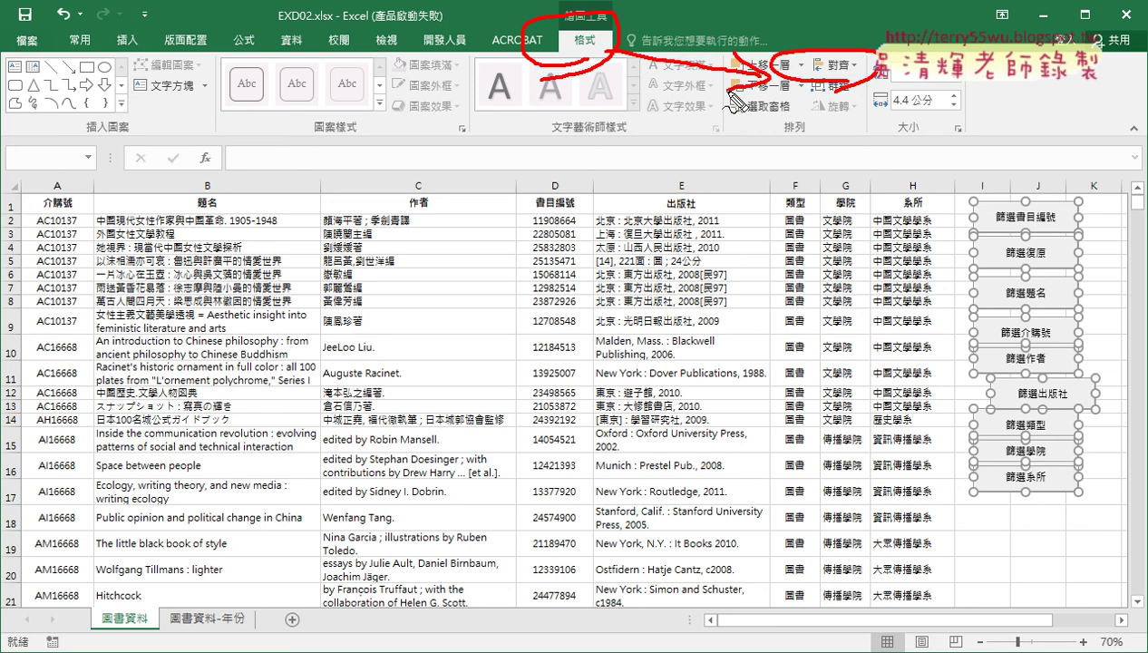
pyautogui.press('Escape')
pyautogui.click(842, 67)
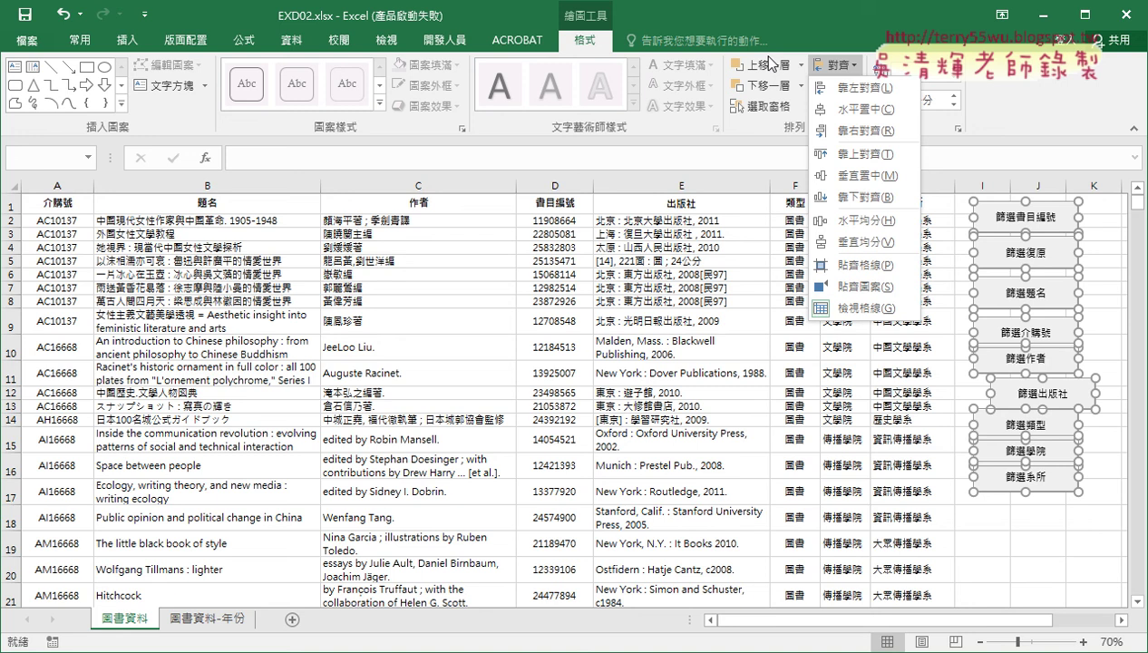
pyautogui.click(854, 95)
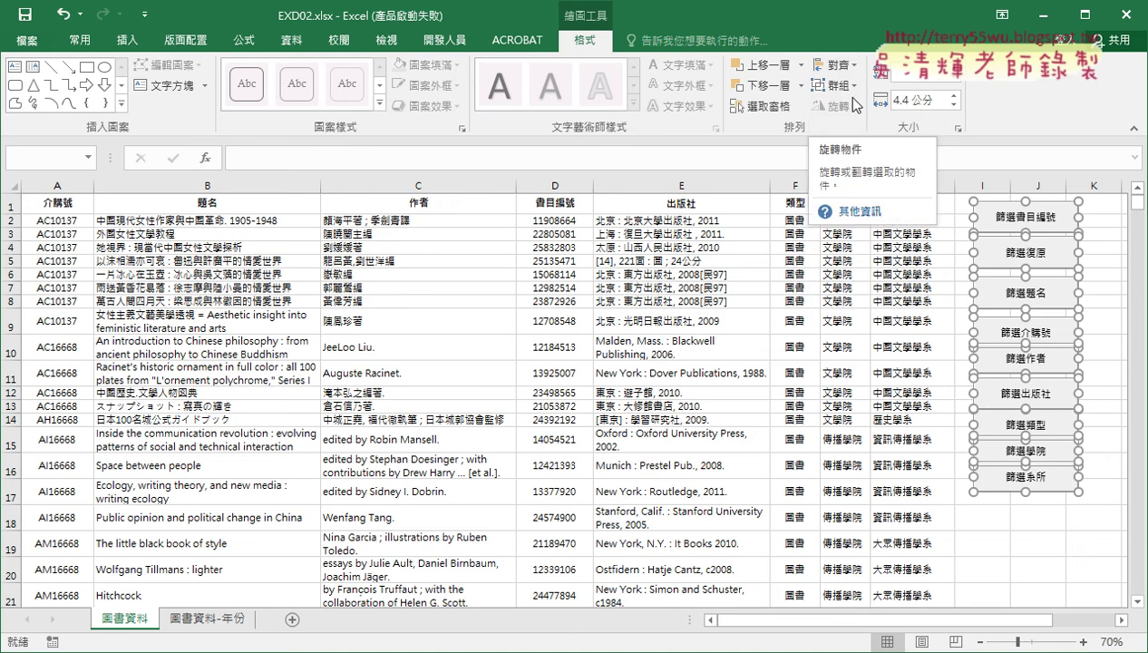
# Step: Distribute the buttons evenly from top to bottom, then deselect them
pyautogui.click(849, 64)
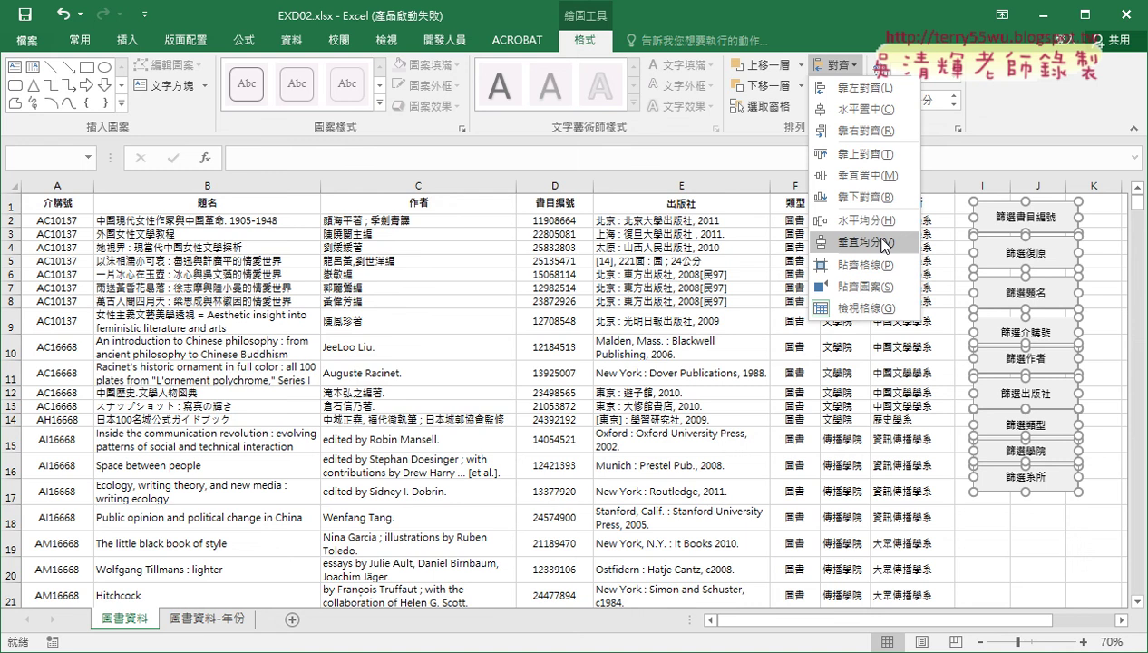
pyautogui.click(885, 243)
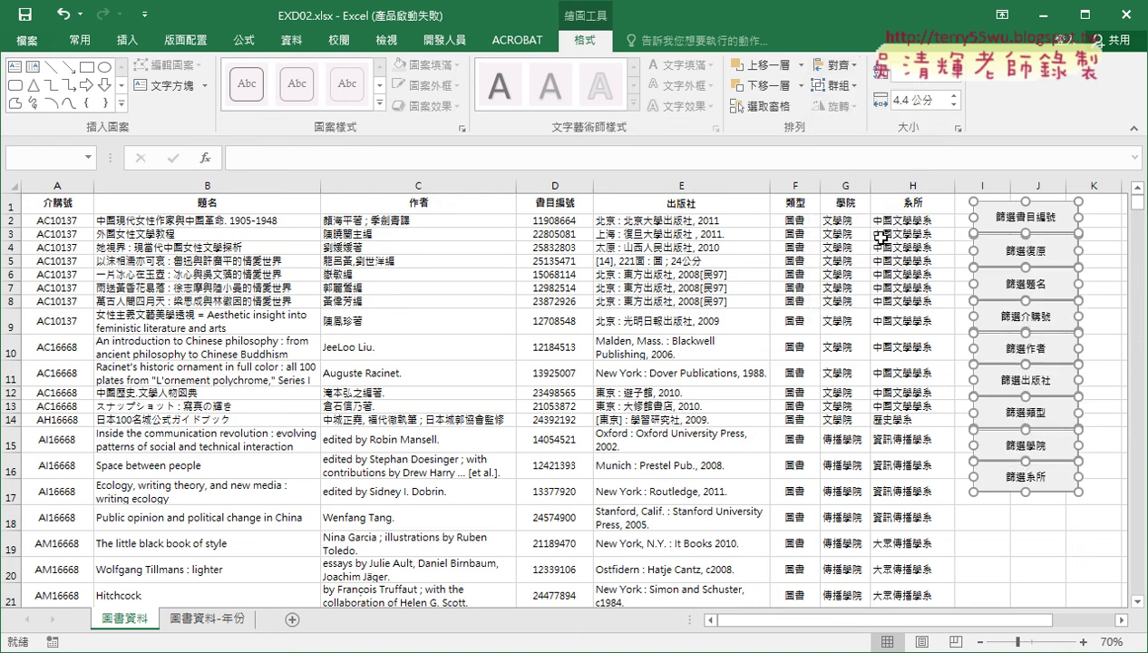
pyautogui.click(1056, 549)
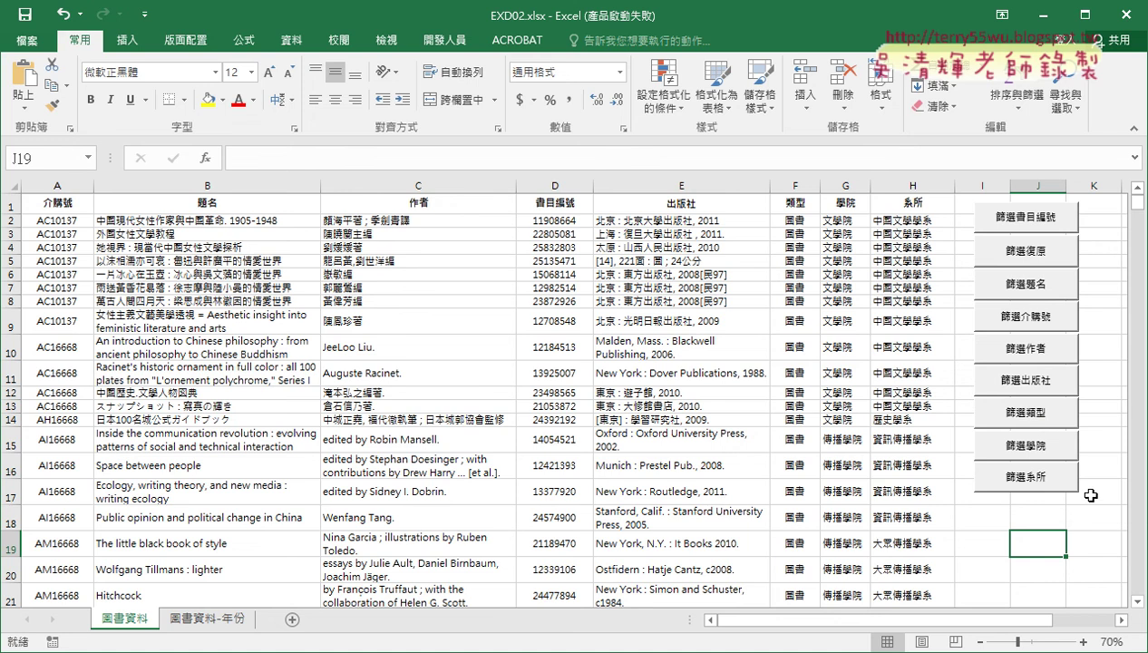
# Step: Run the 篩選系所 filter with 中國文學系 and debug the resulting error 1004
pyautogui.click(1040, 488)
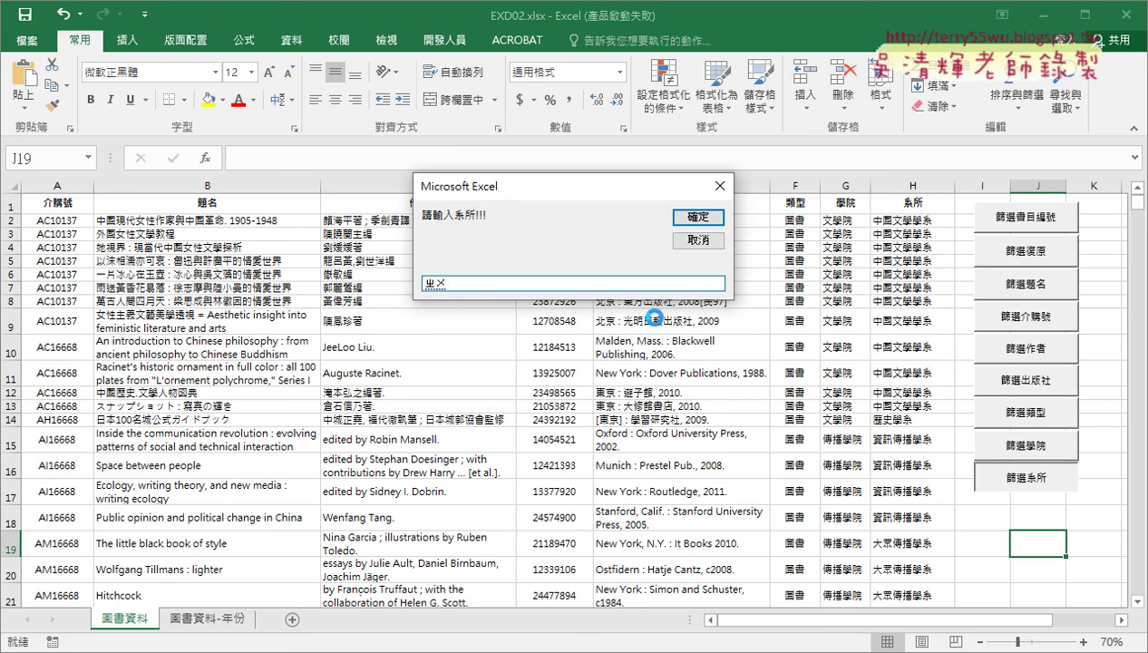
pyautogui.write('傳')
pyautogui.write('中國')
pyautogui.write('文')
pyautogui.write('學ㄒㄧ系')
pyautogui.press('Return')
pyautogui.press('Return')
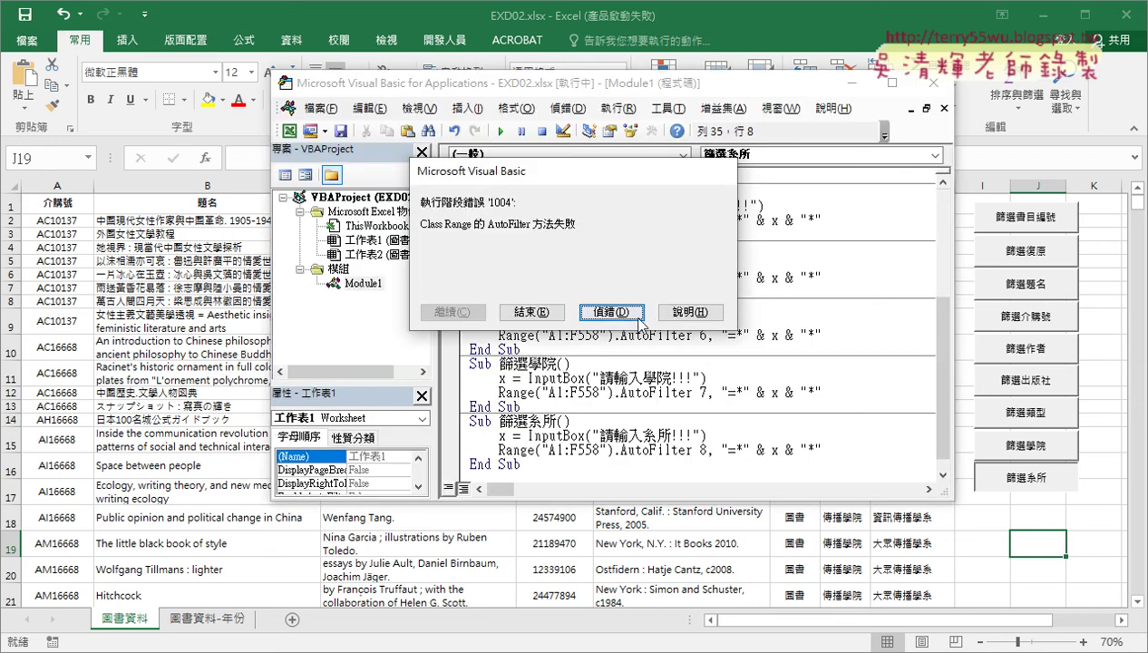
pyautogui.click(621, 313)
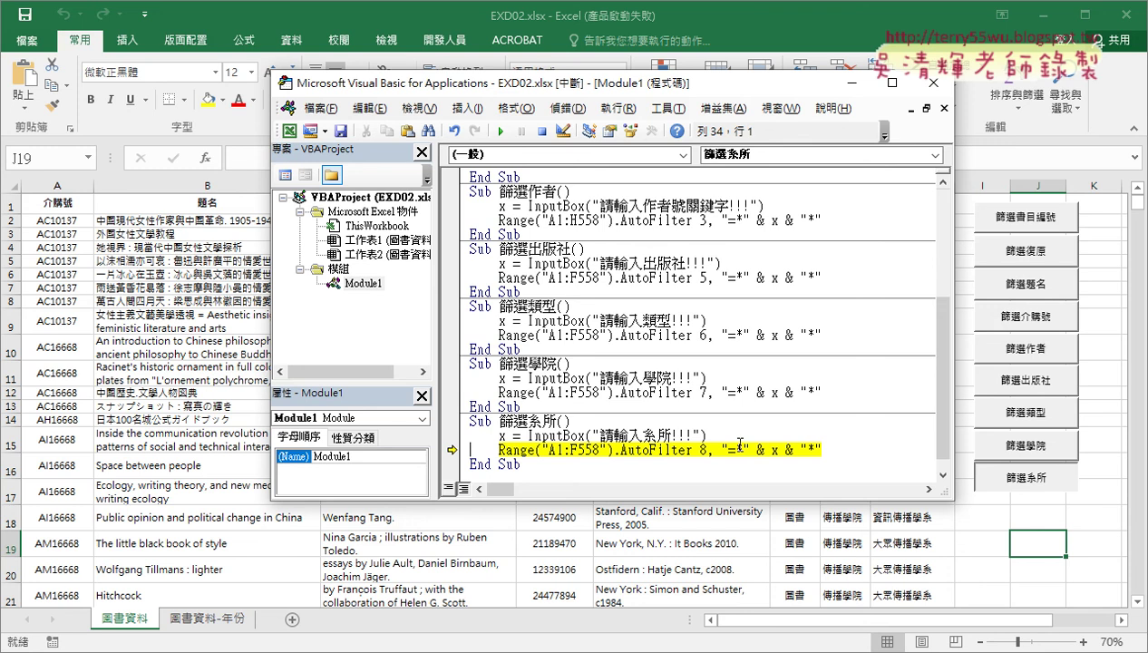
# Step: Retry the macro, return to the failing AutoFilter line, and move the code window left
pyautogui.moveTo(773, 450)
pyautogui.click(499, 132)
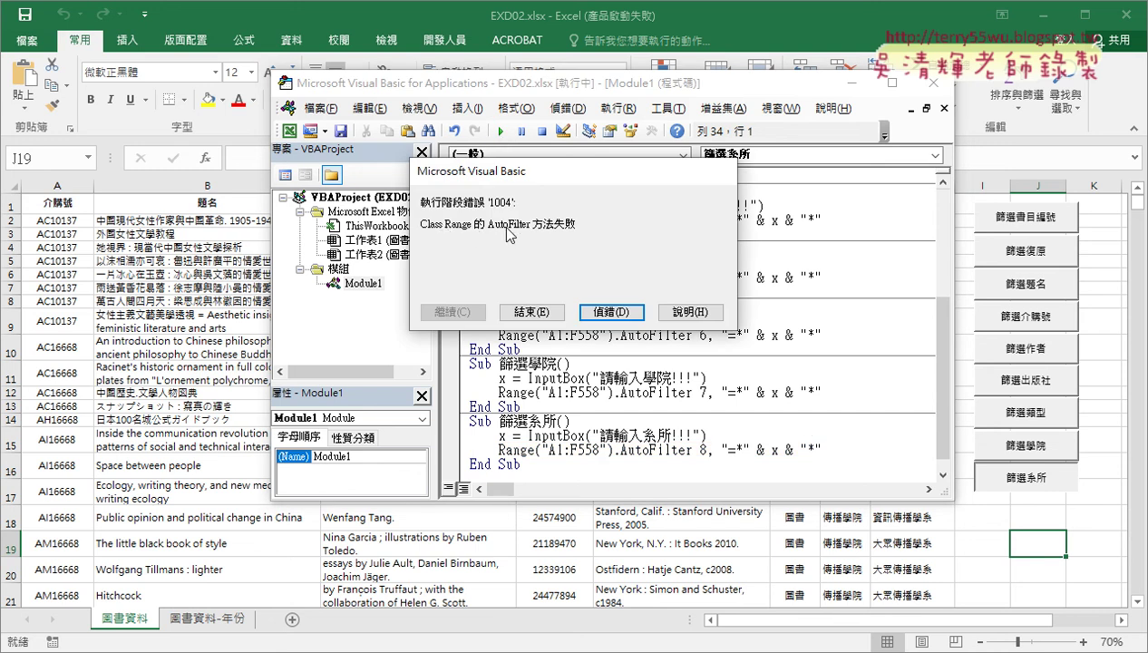
pyautogui.click(611, 311)
pyautogui.moveTo(776, 449)
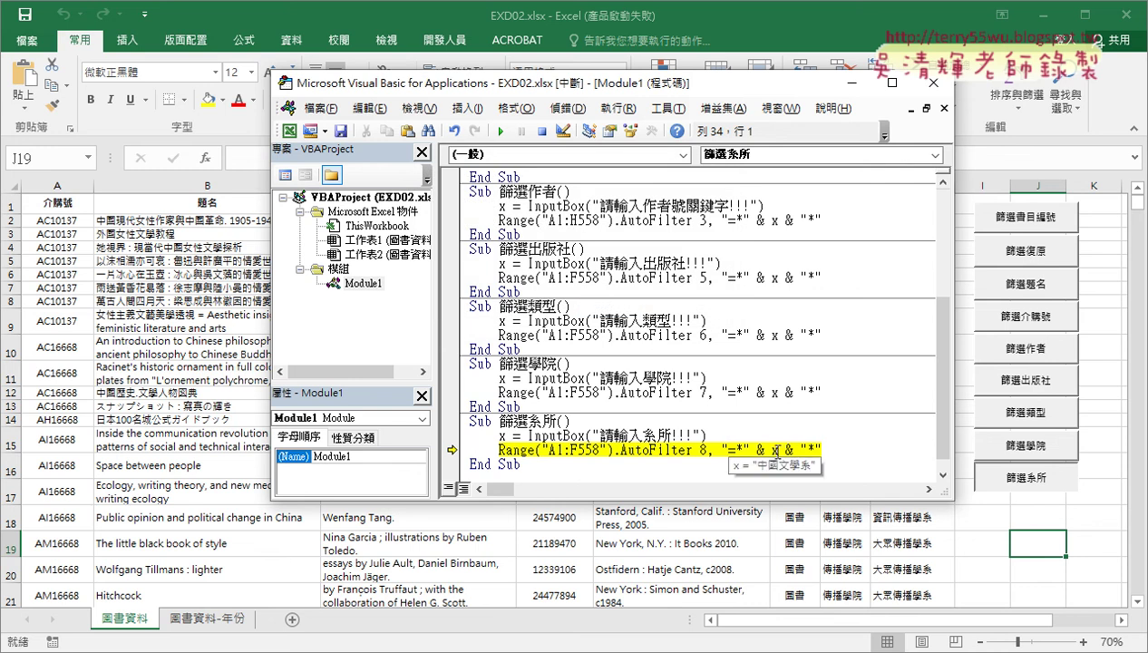
pyautogui.moveTo(740, 85); pyautogui.dragTo(463, 103)
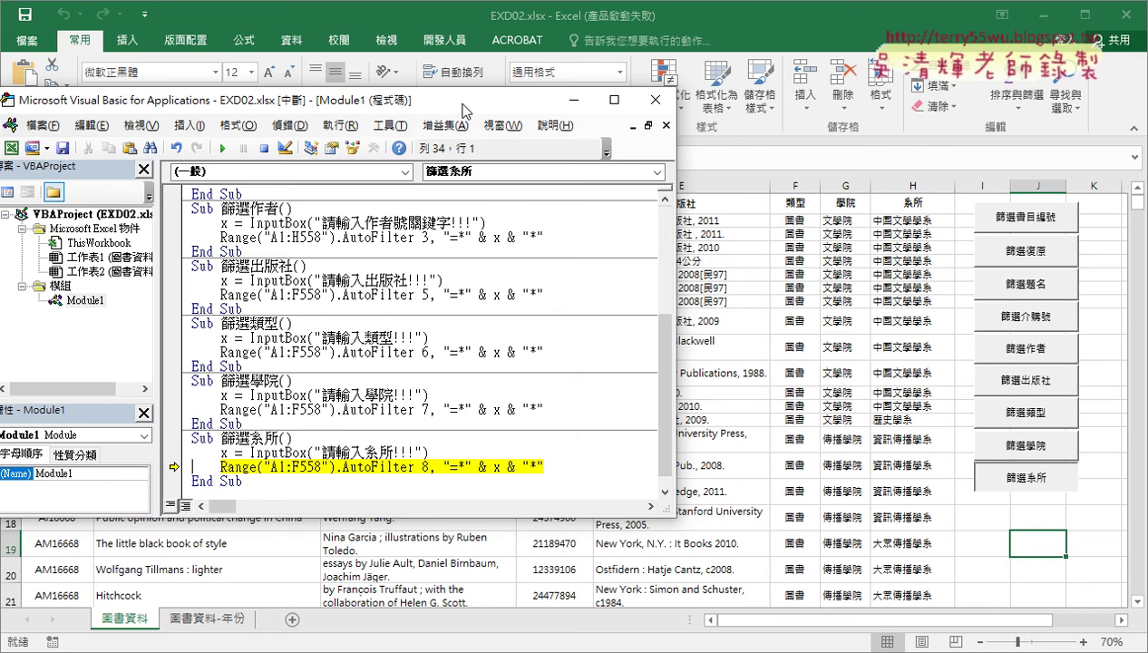
# Step: Reset the paused macro, rerun 篩選系所 with 資訊, and debug the repeated failure
pyautogui.moveTo(462, 105); pyautogui.dragTo(586, 109)
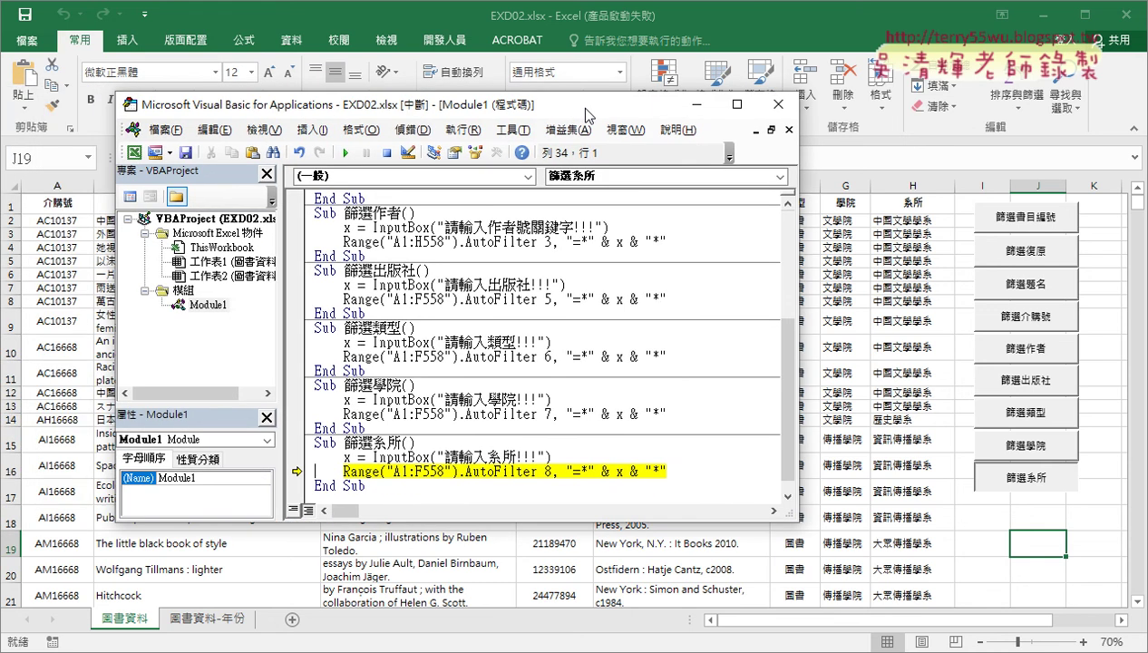
pyautogui.click(344, 152)
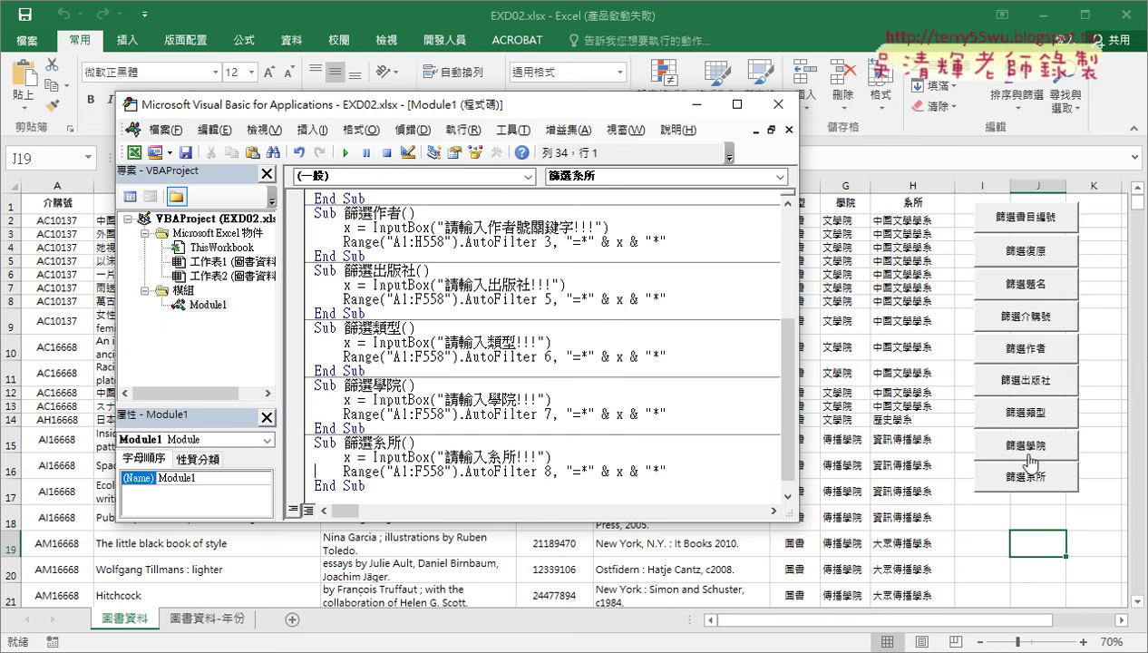
pyautogui.click(1026, 473)
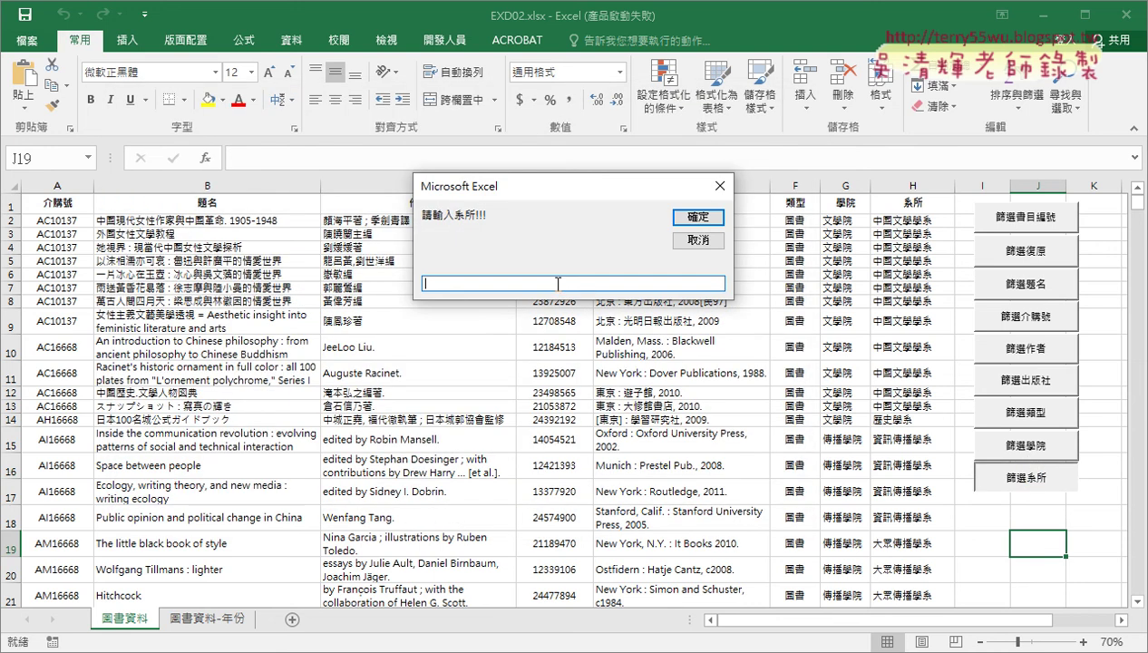
pyautogui.write('資')
pyautogui.write('ㄒㄩ')
pyautogui.write('訊')
pyautogui.press('Return')
pyautogui.click(687, 219)
pyautogui.click(610, 311)
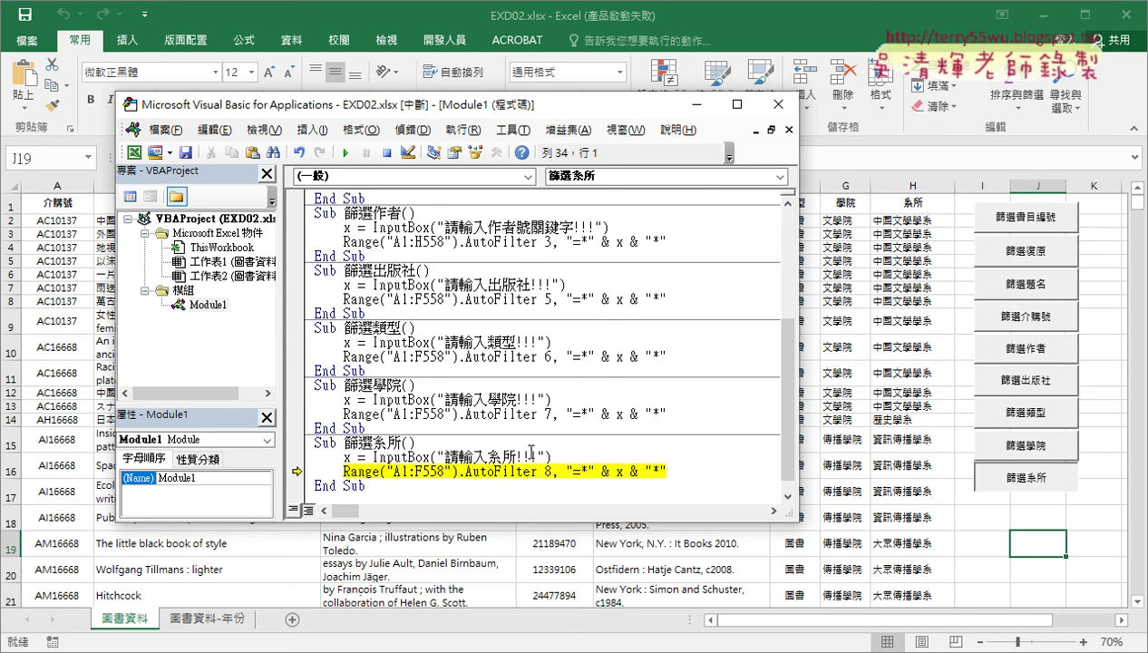
pyautogui.moveTo(618, 471)
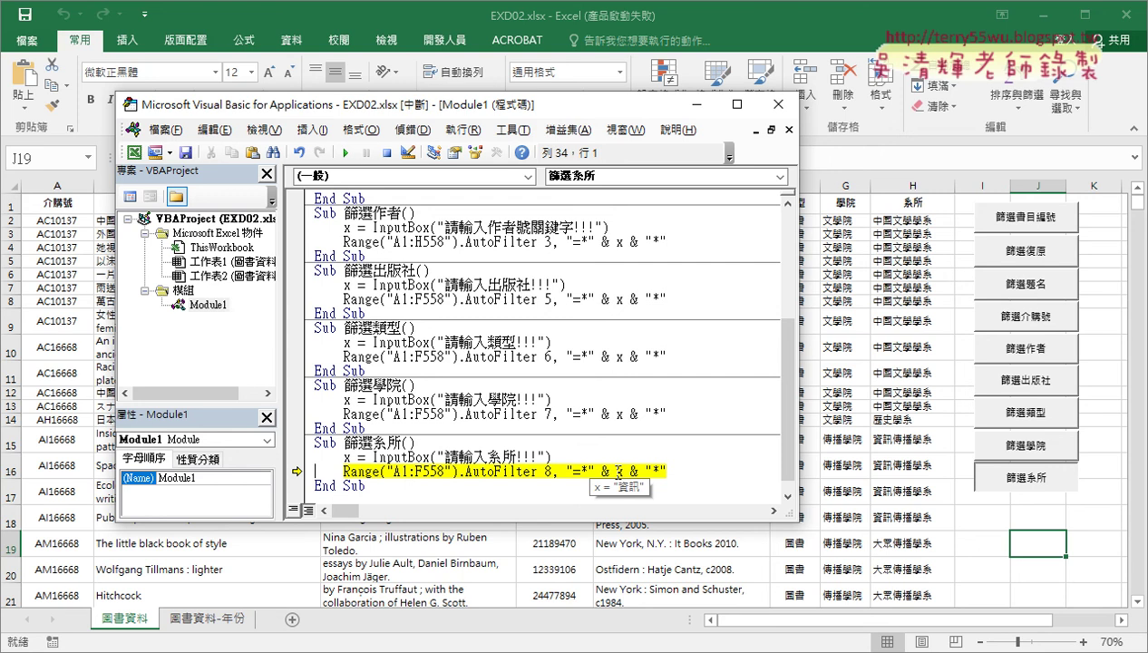
# Step: Change A1:F558 to A1:H558 in four Range lines, then continue to filter 21 資訊 records
pyautogui.click(423, 297)
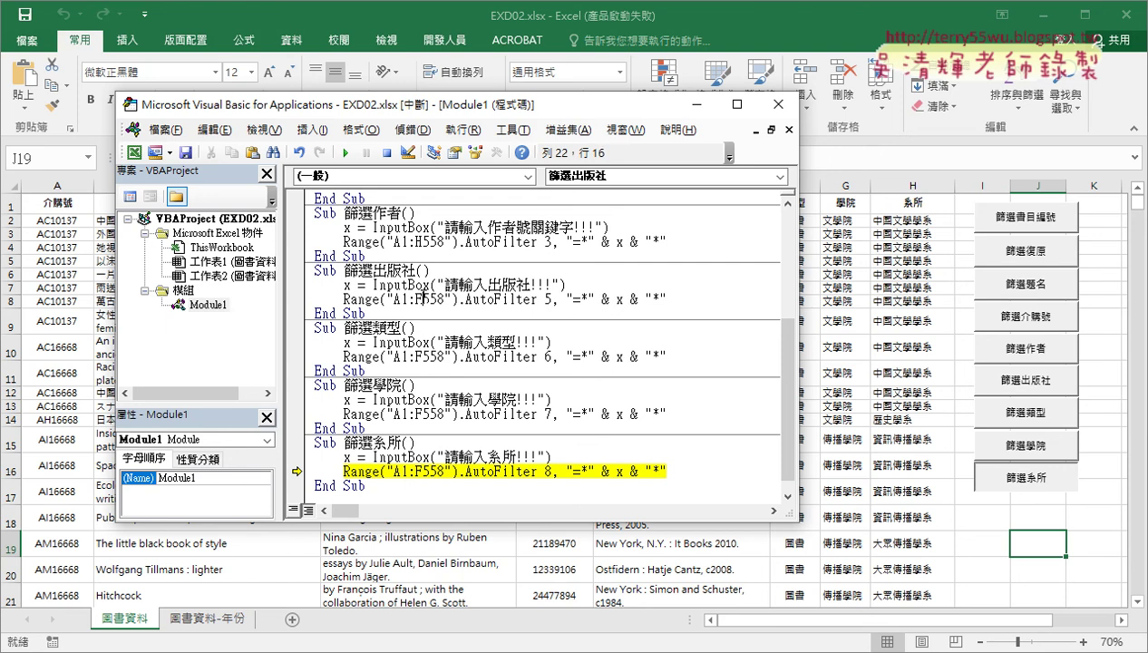
pyautogui.moveTo(424, 297); pyautogui.dragTo(415, 297)
pyautogui.write('H')
pyautogui.moveTo(424, 355); pyautogui.dragTo(416, 355)
pyautogui.write('H')
pyautogui.click(423, 413)
pyautogui.moveTo(422, 414); pyautogui.dragTo(416, 414)
pyautogui.write('H')
pyautogui.moveTo(424, 471); pyautogui.dragTo(446, 472)
pyautogui.write('H')
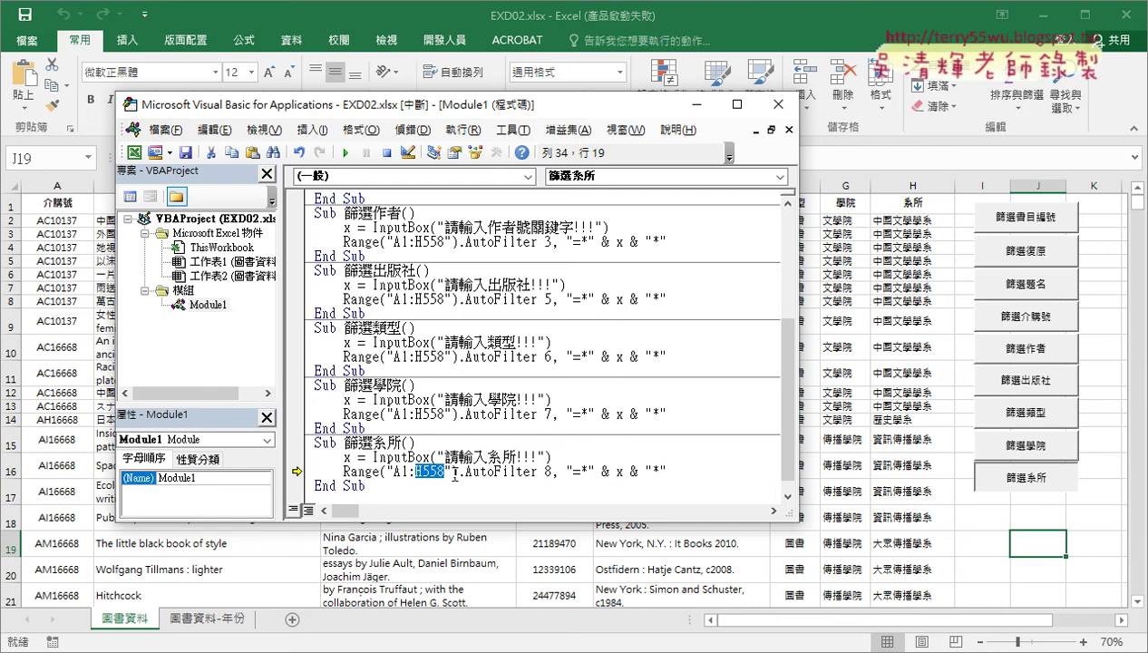
pyautogui.click(344, 152)
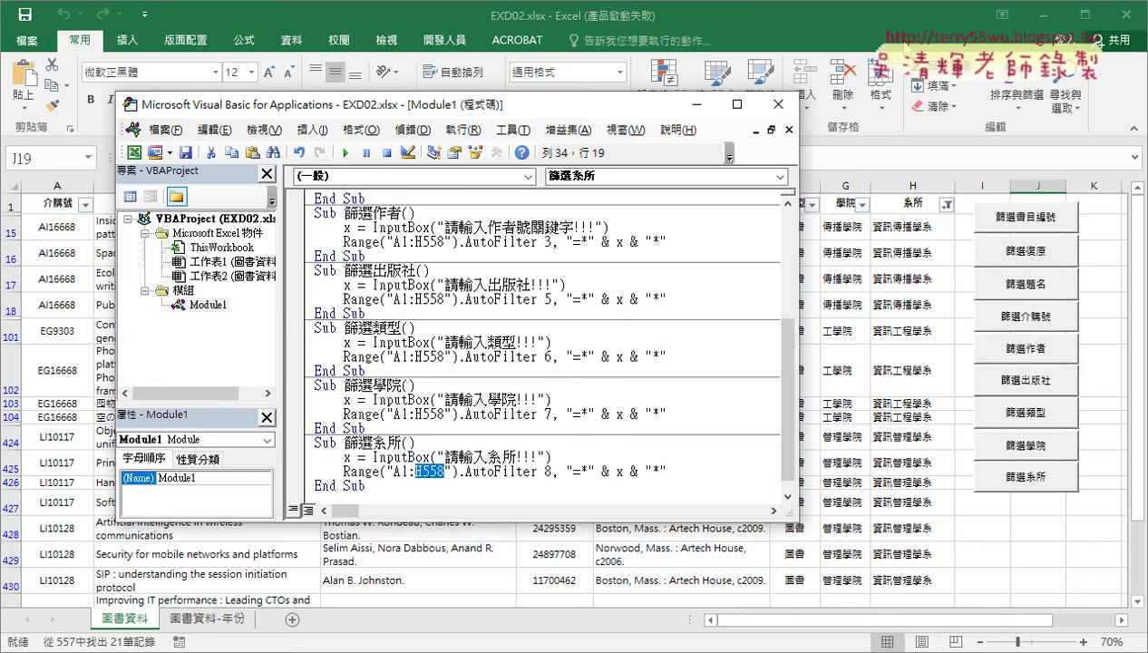
# Step: Return to the Excel sheet and clear the filter with the 篩選復原 button
pyautogui.click(893, 36)
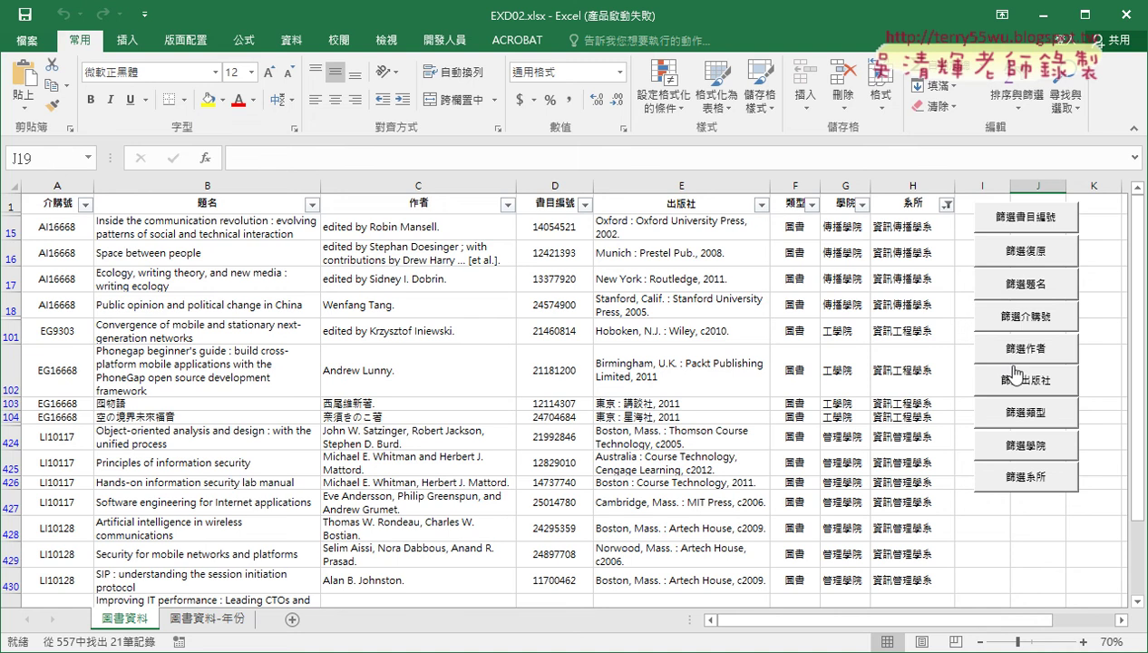
pyautogui.click(1046, 260)
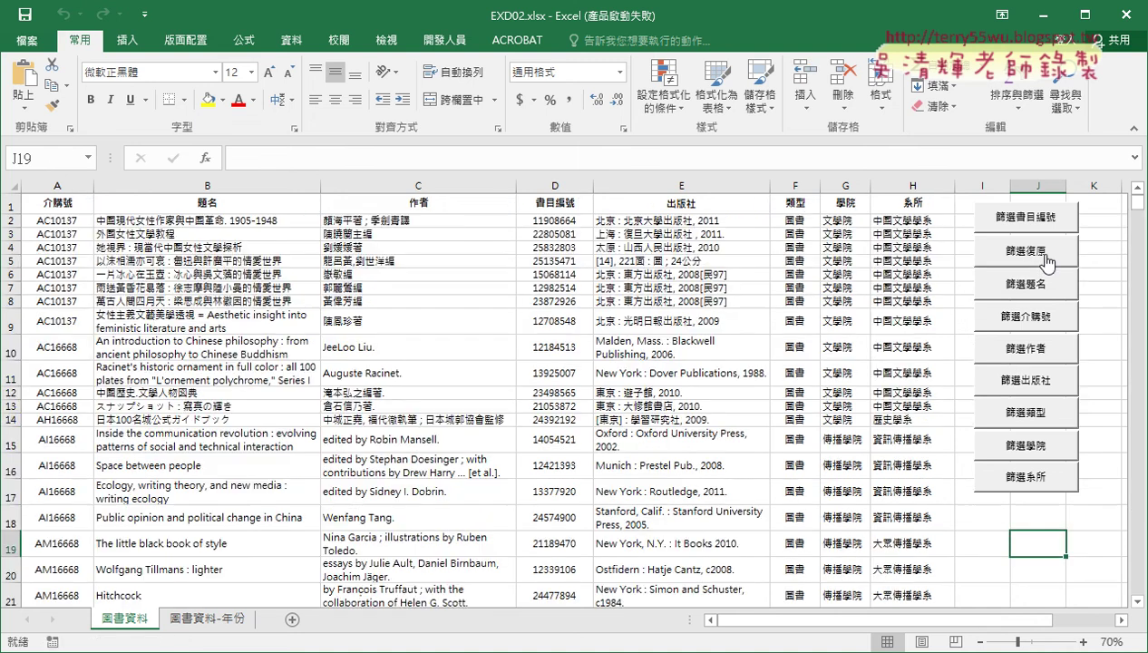